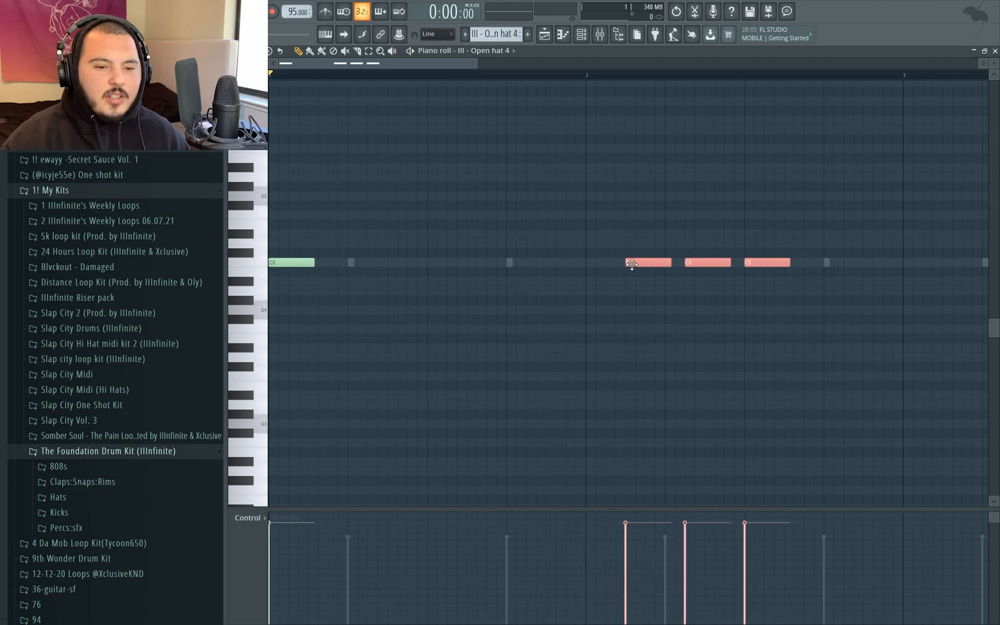
Play back the Open hat 4 pattern from the start, then select the open hats just after bar 2 begins
click(671, 334)
key(space)
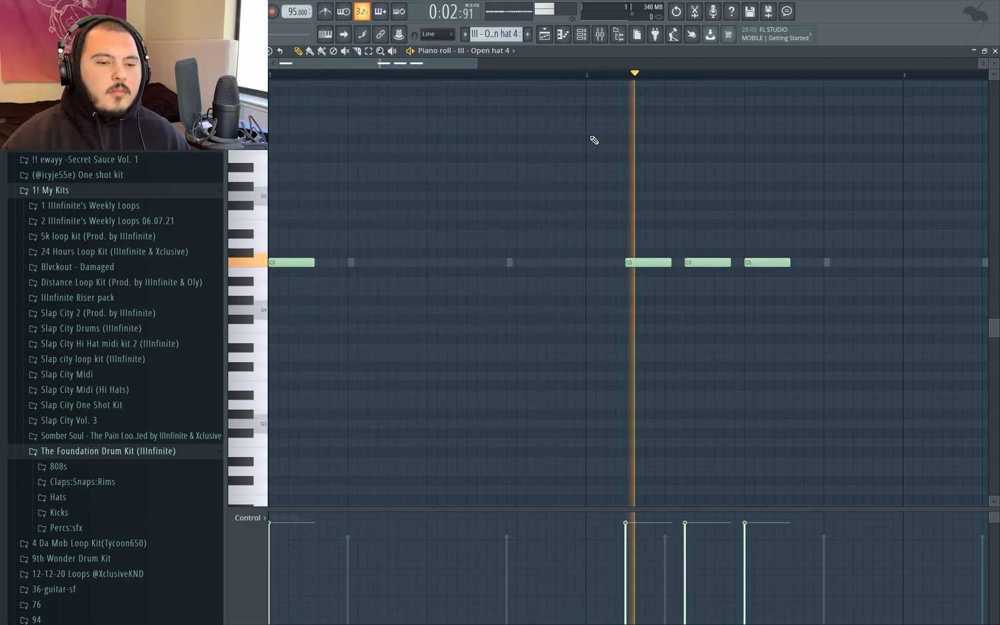
key(space)
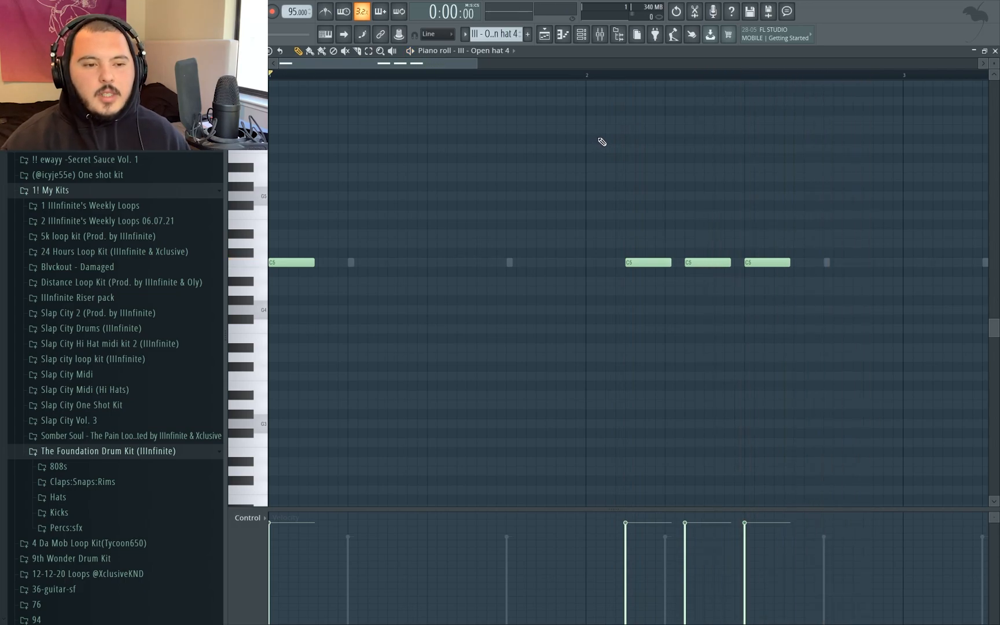
scroll(539, 192, down, 1)
drag(543, 195, 721, 360)
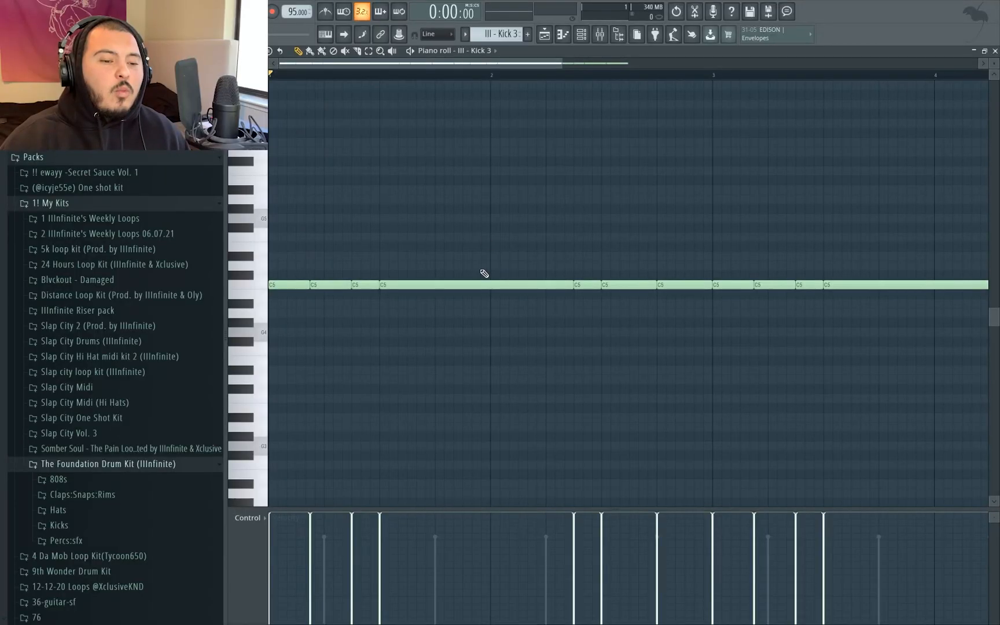
Delete the long fourth C5 note in bar 1 of the Kick 3 pattern and listen to the result
right_click(484, 284)
scroll(215, 351, up, 4)
ctrl+scroll(274, 308, up, 2)
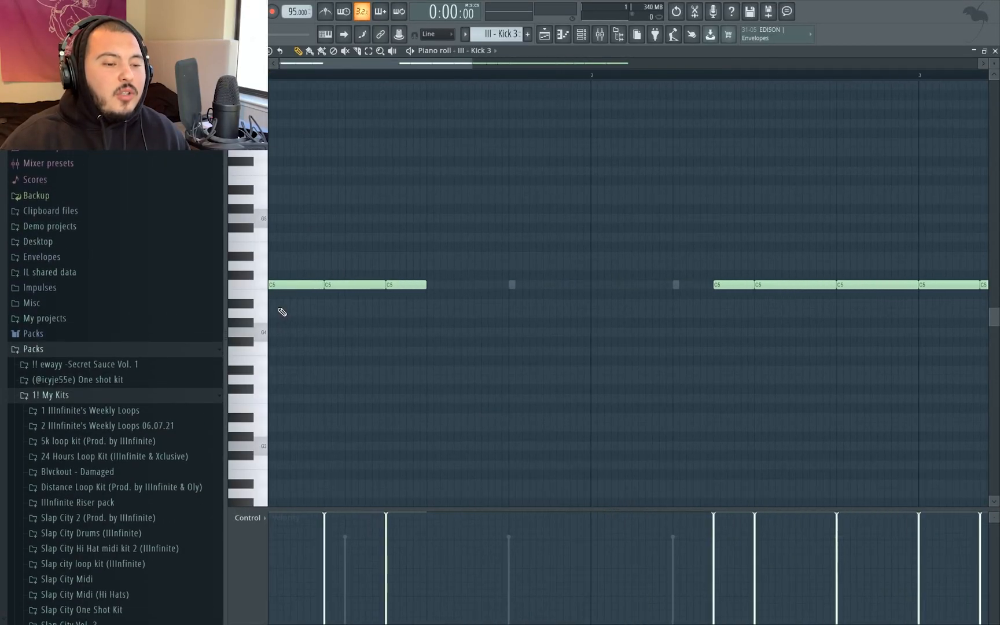
key(space)
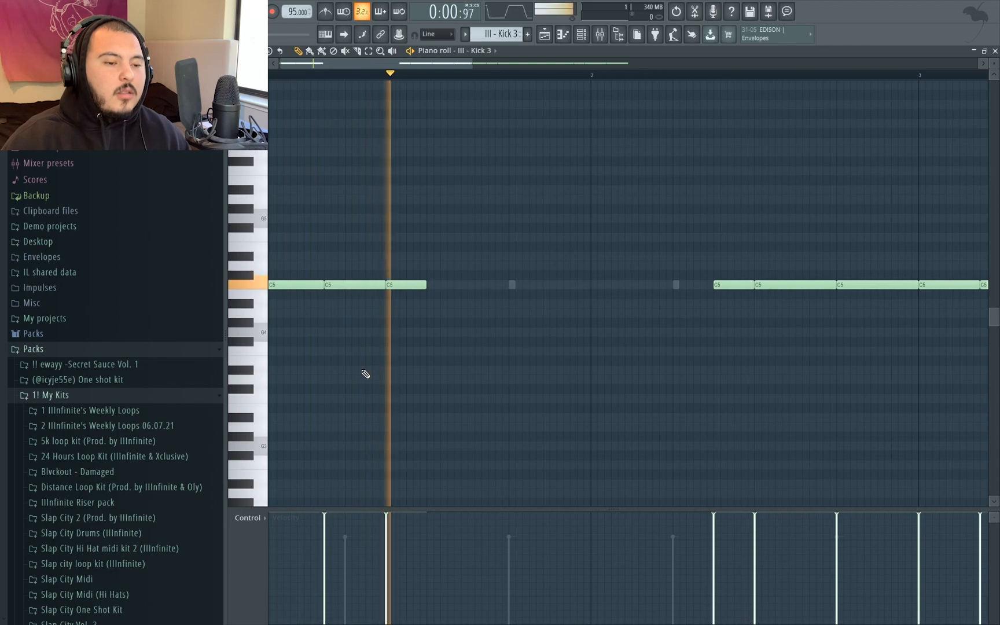
key(space)
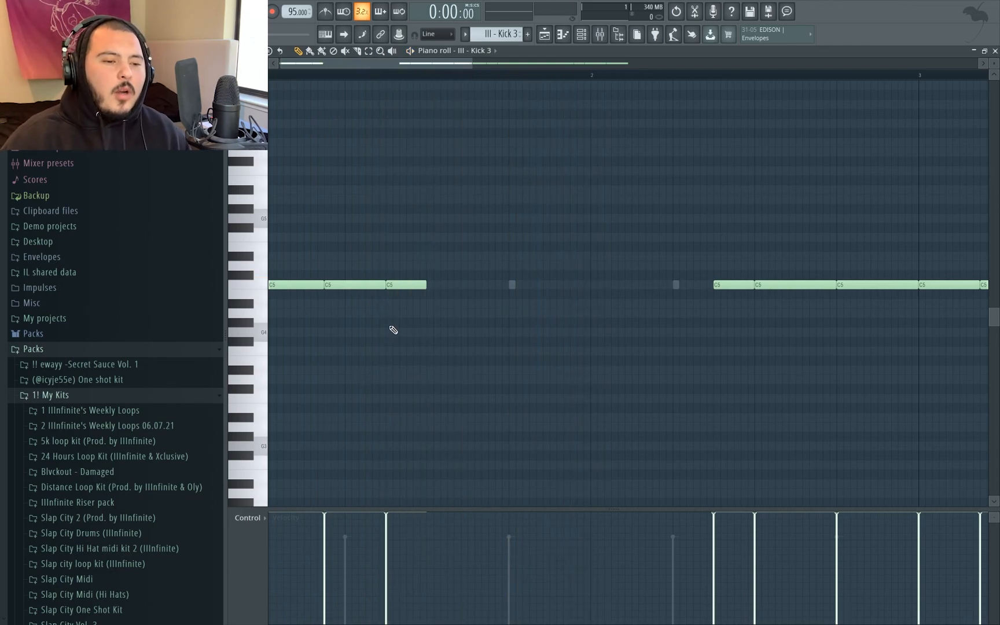
Duplicate the third kick note in bar 1 directly behind itself as a short fourth hit, leaving nothing selected
drag(413, 307, 413, 244)
key(ctrl+b)
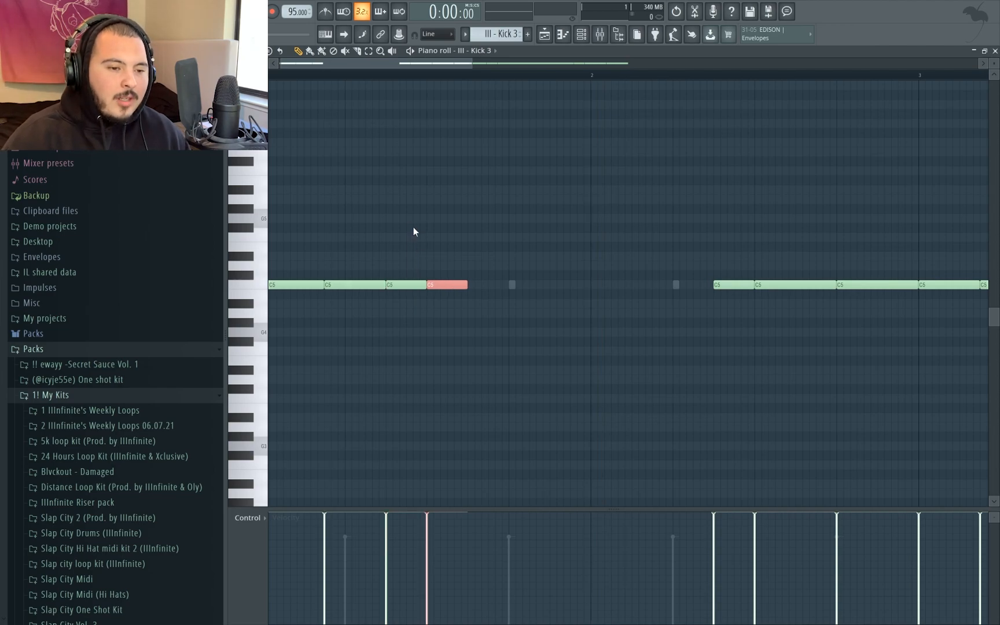
key(ctrl+d)
scroll(425, 288, up, 2)
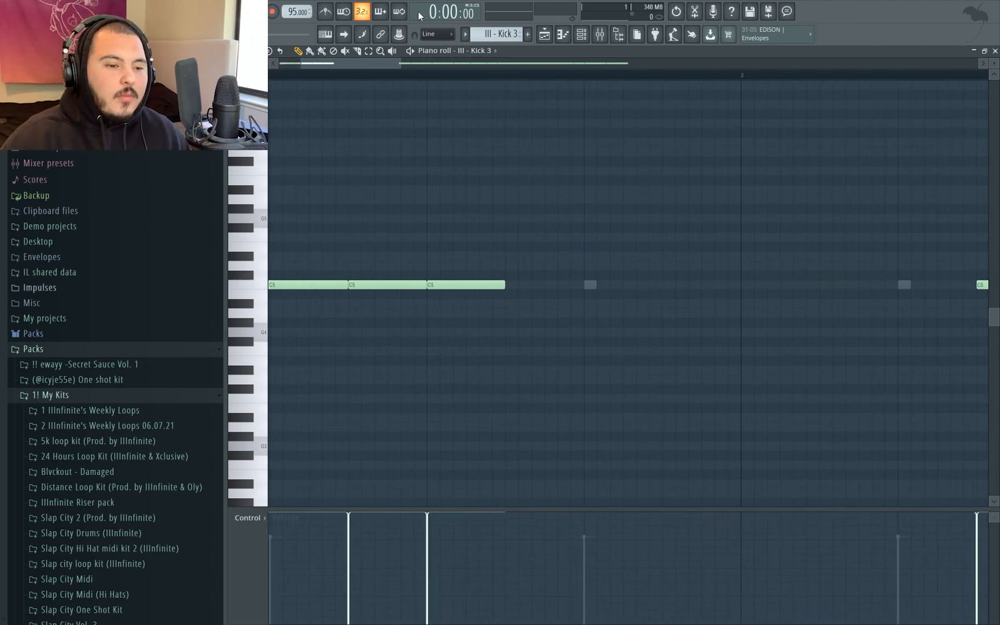
Play back the whole kick pattern from the start to check the four kicks in bar 1
scroll(533, 171, down, 5)
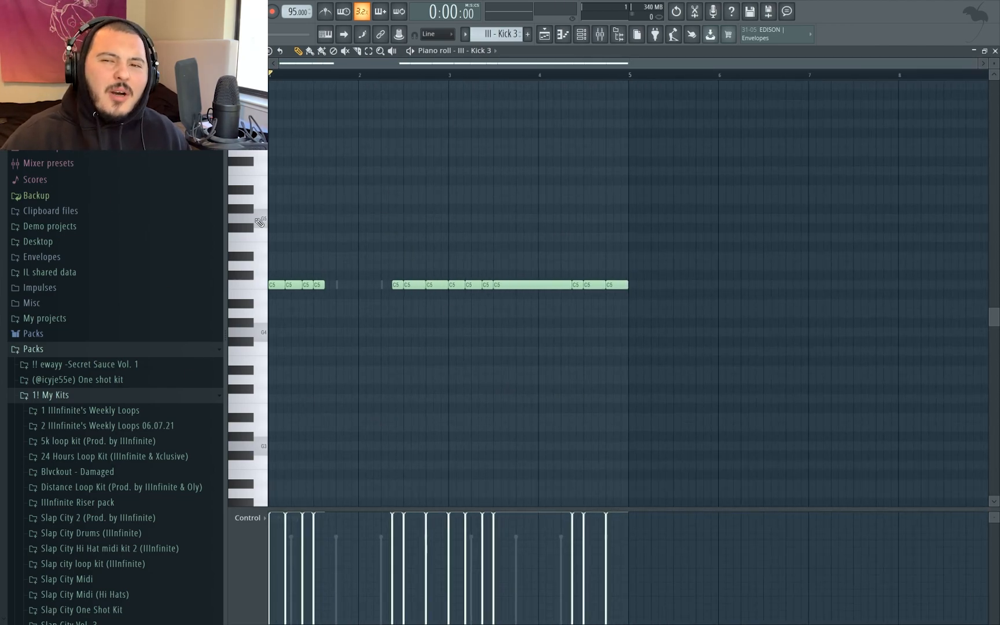
scroll(341, 60, up, 4)
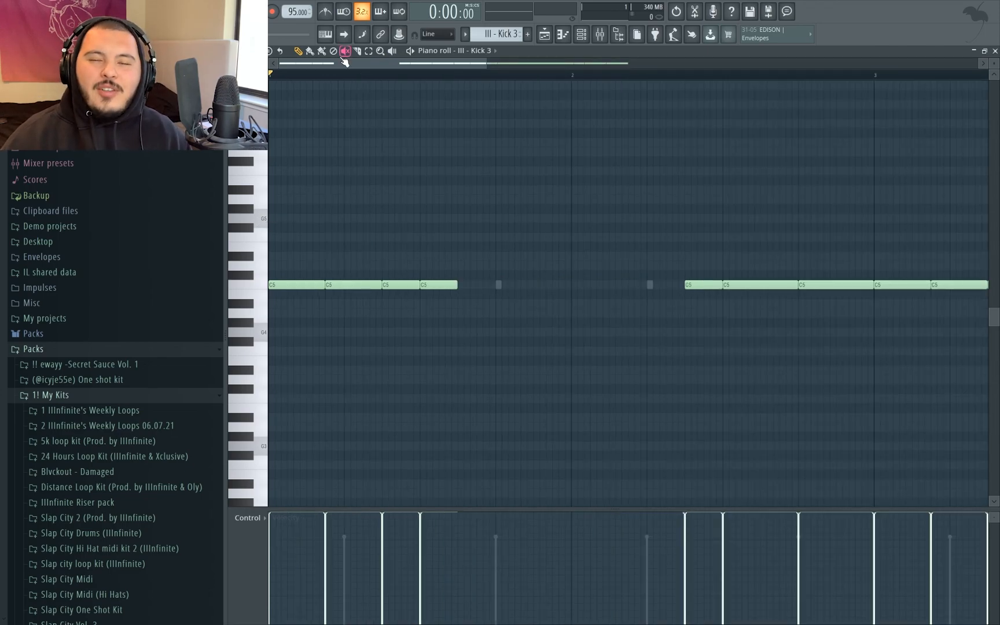
key(space)
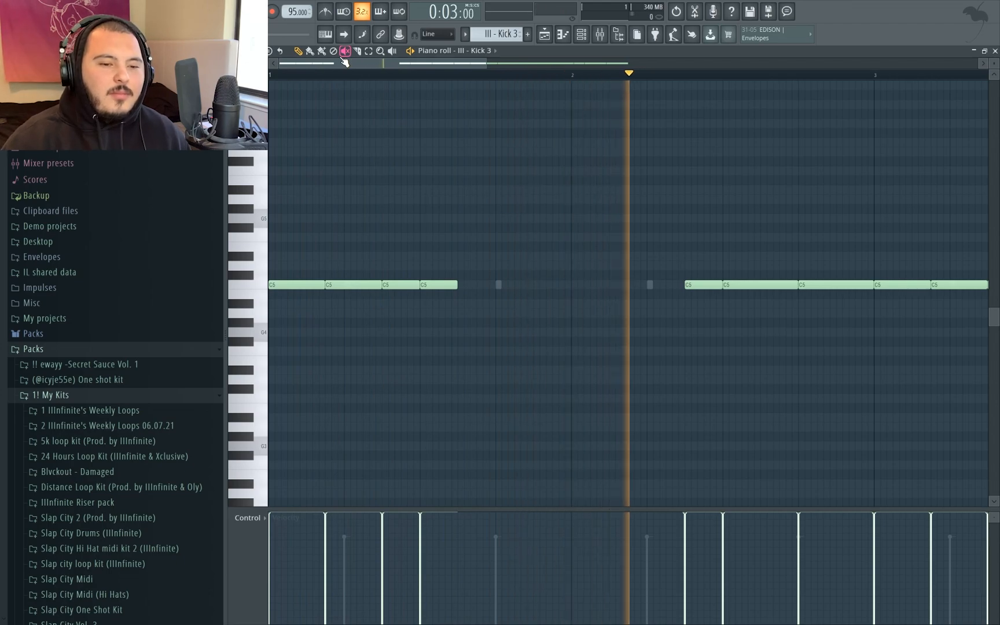
key(space)
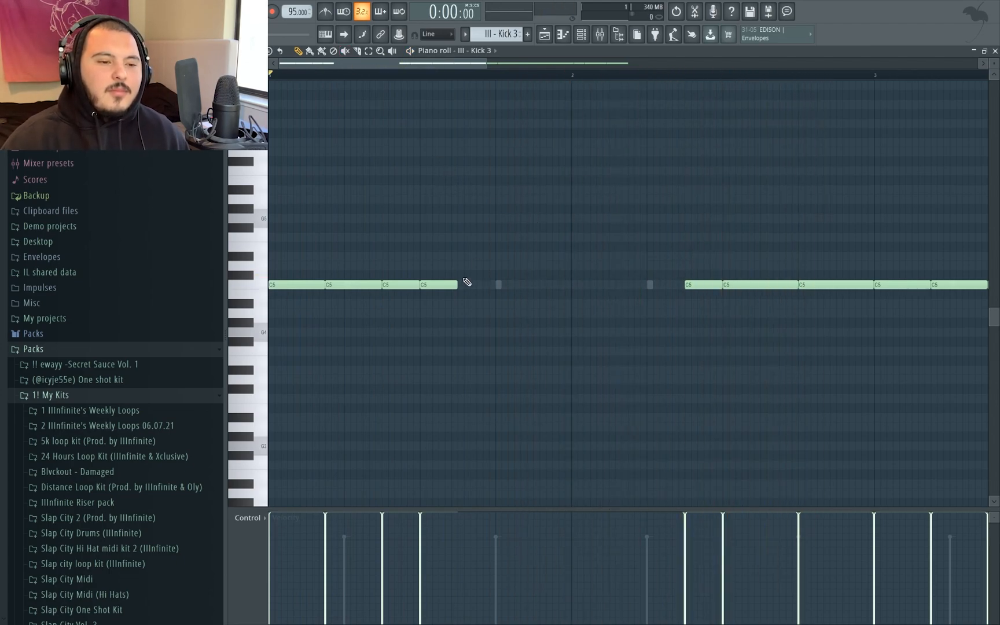
Select the first three kick notes in bar 1 and play the pattern from the start to hear them
drag(277, 233, 388, 402)
scroll(279, 335, up, 3)
key(space)
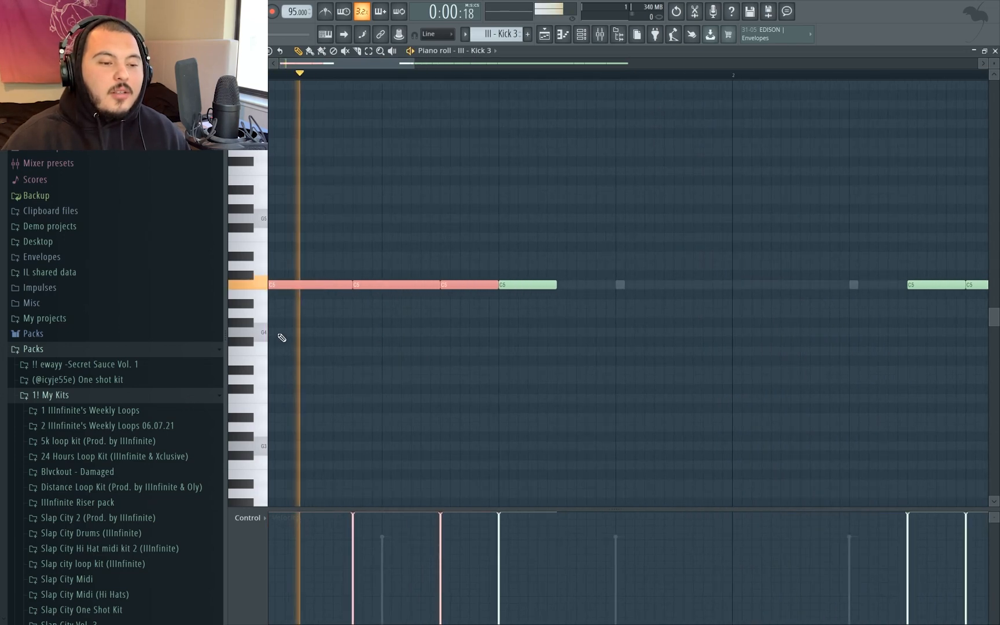
key(space)
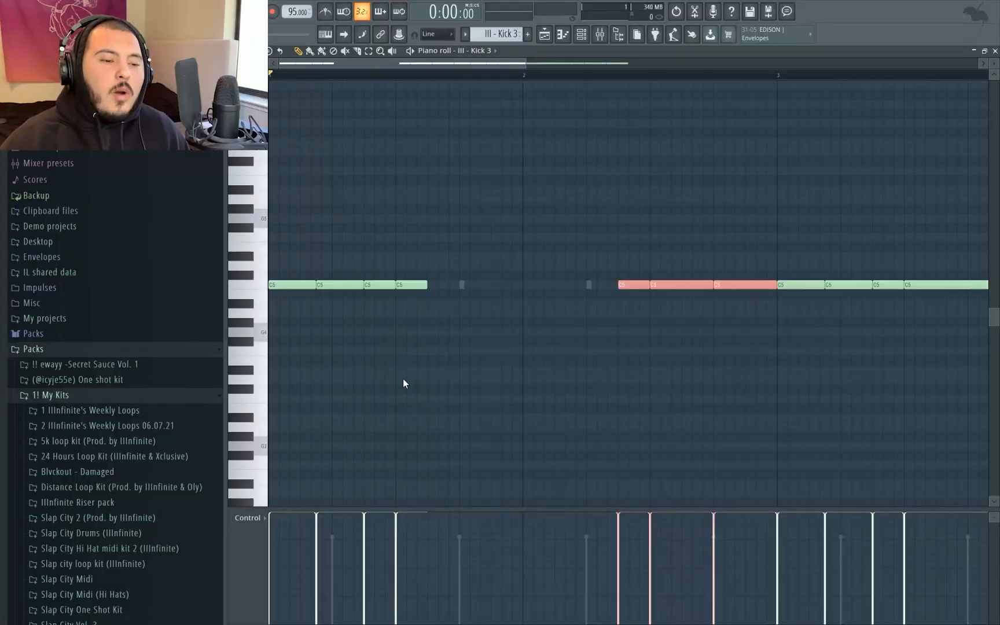
Examine the kick grouping by marking the bar 1 kicks, the gap behind them and the kicks in bar 2
drag(473, 384, 191, 168)
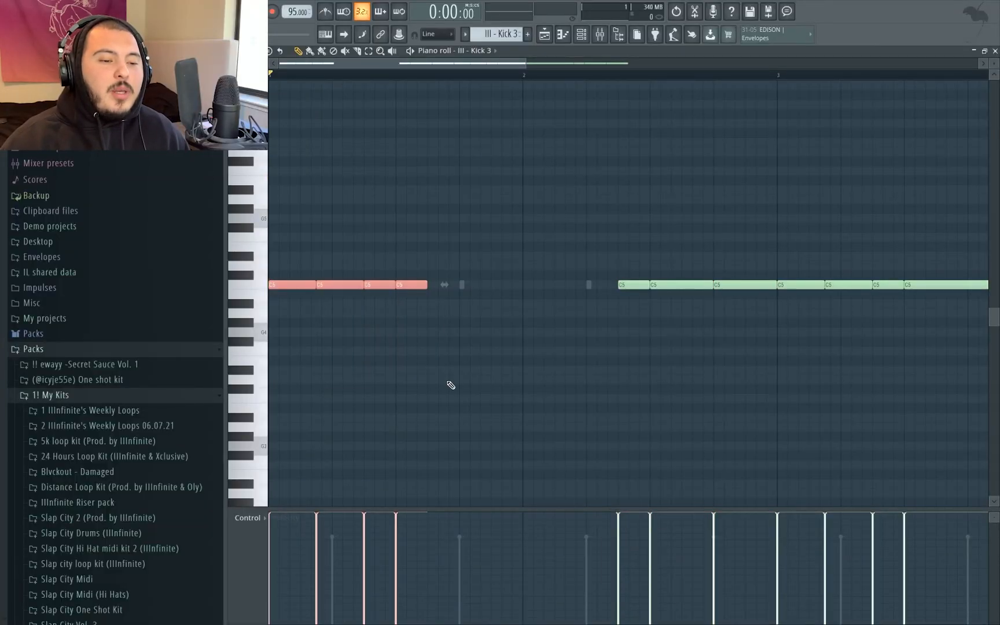
drag(450, 216, 613, 420)
drag(597, 223, 772, 386)
ctrl+click(772, 386)
scroll(678, 371, up, 3)
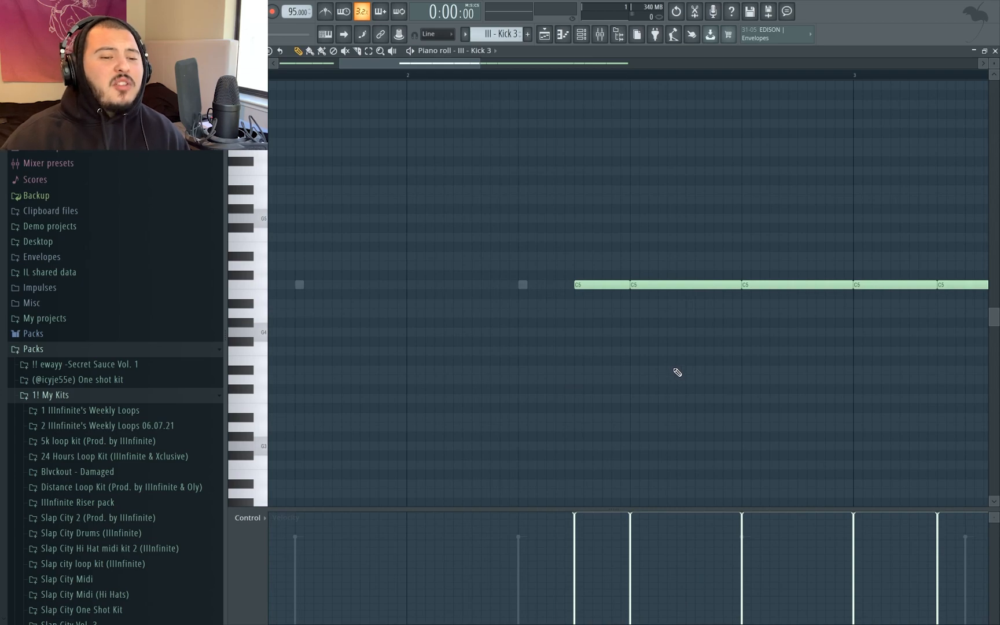
Examine the spacing of the three bar 2 kicks by marking them individually, ending with no notes selected
scroll(694, 374, up, 2)
drag(615, 207, 689, 454)
drag(823, 253, 887, 530)
drag(665, 204, 741, 434)
scroll(776, 367, down, 4)
drag(695, 228, 713, 315)
drag(743, 229, 779, 371)
scroll(780, 377, up, 2)
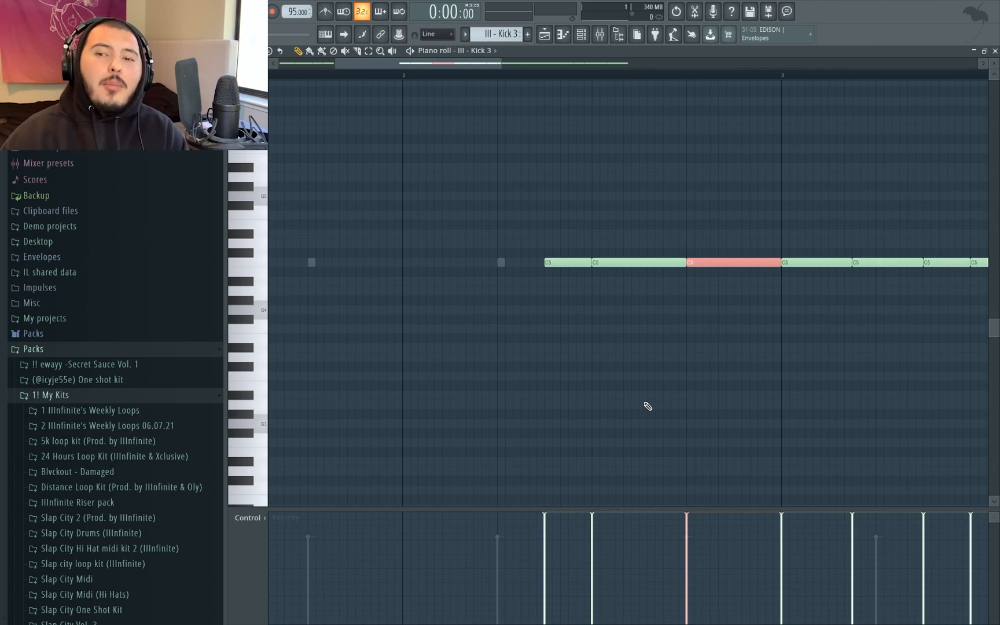
key(ctrl+d)
Play the kick pattern from bar 2, select the last two bar 2 kicks, and replay from the first of them
key(space)
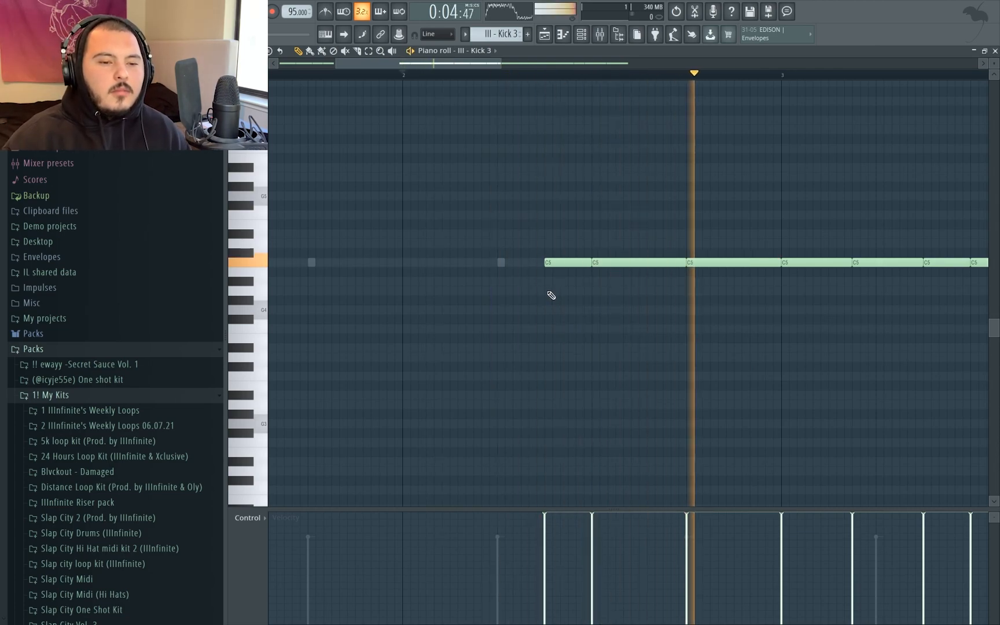
key(space)
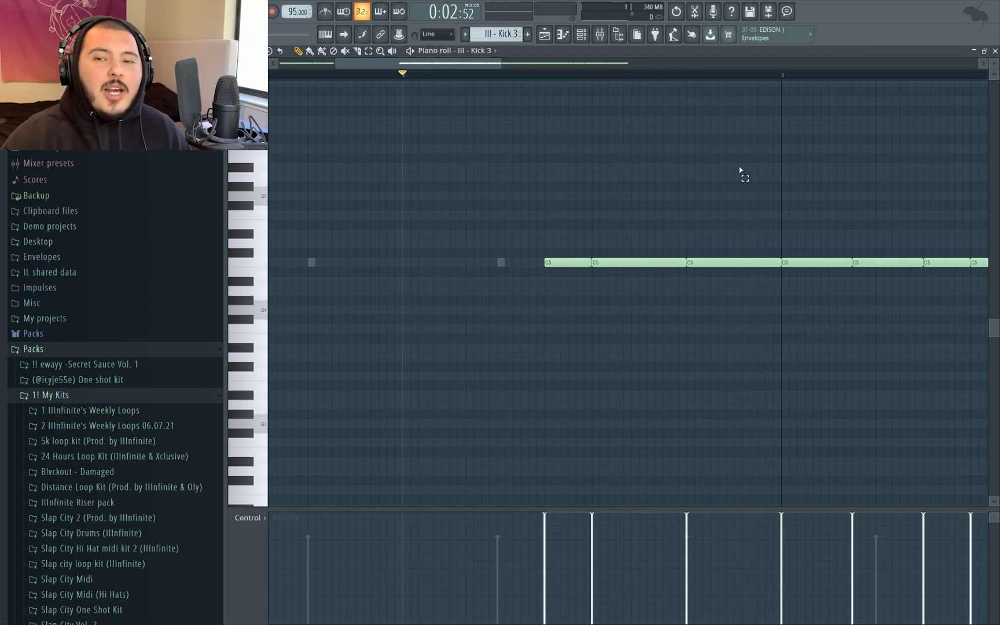
drag(743, 170, 544, 392)
drag(678, 186, 734, 371)
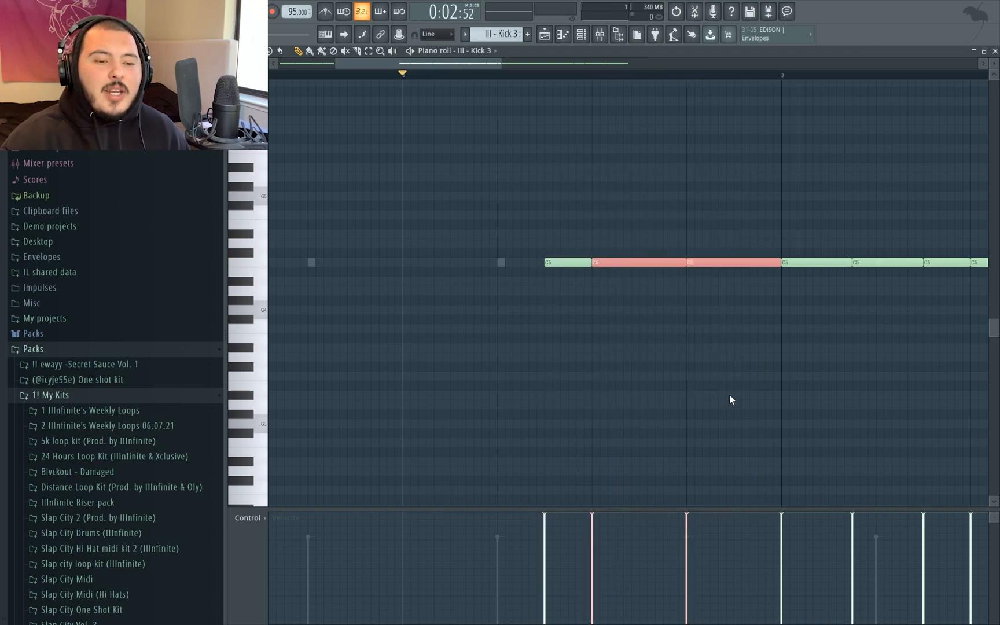
click(592, 74)
key(space)
key(space)
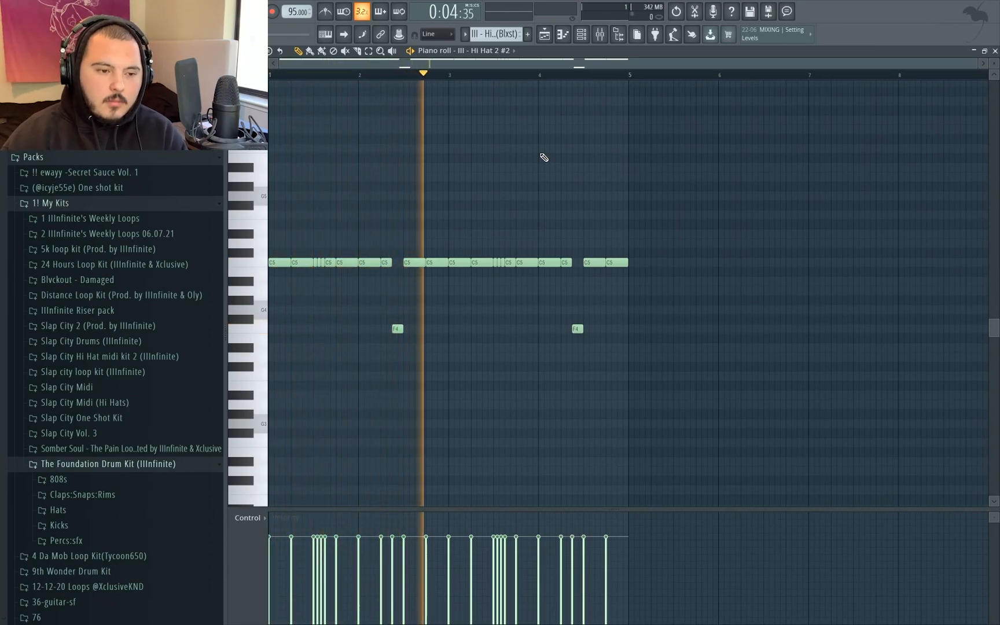
Stop playback and fill the III - Hi Hat 2 channel each 4 steps in the channel rack, then return to the piano roll
key(space)
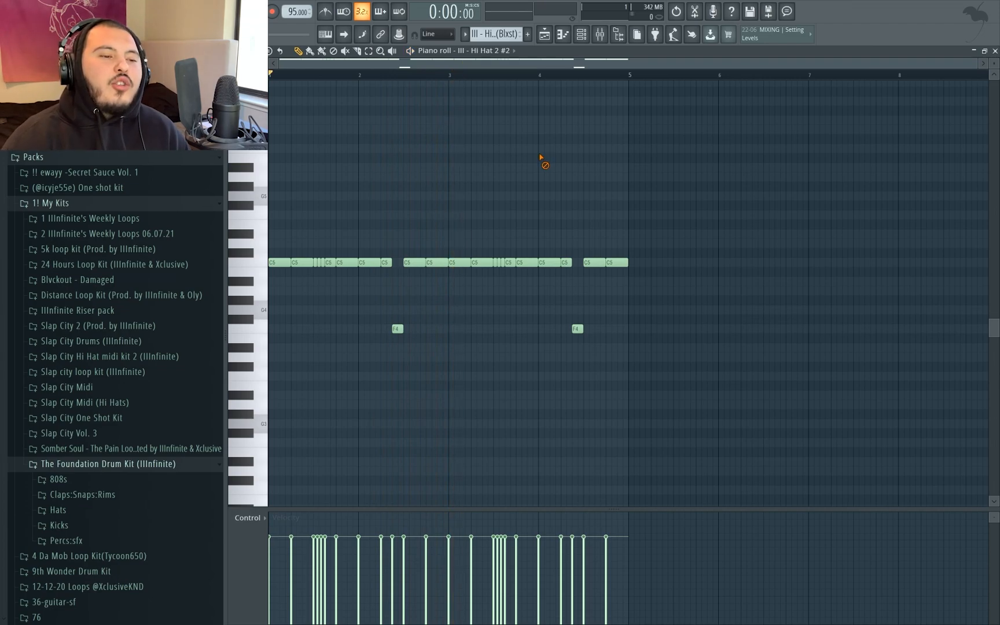
click(581, 35)
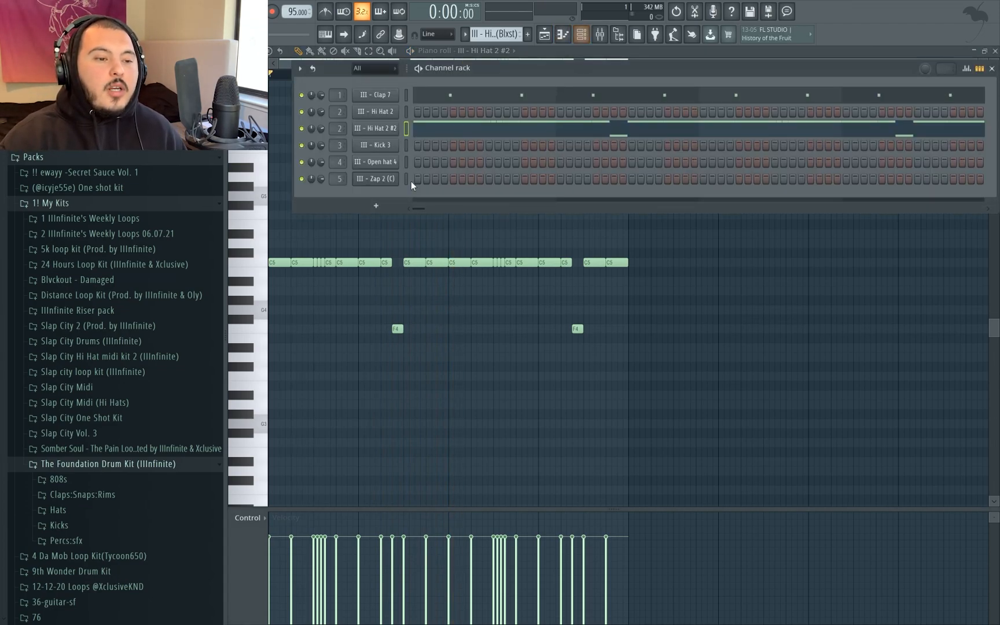
right_click(392, 115)
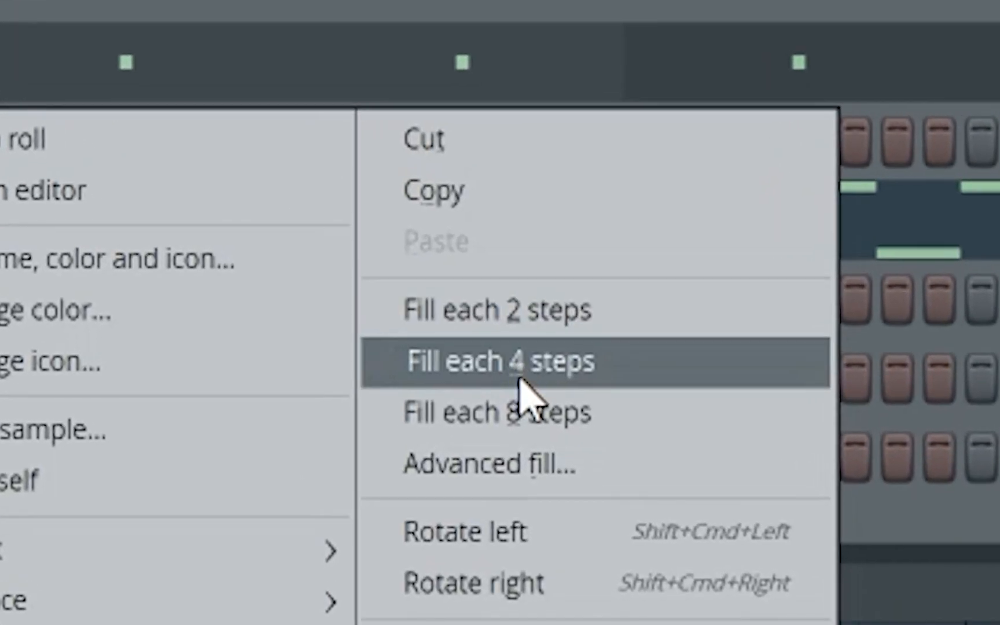
click(512, 364)
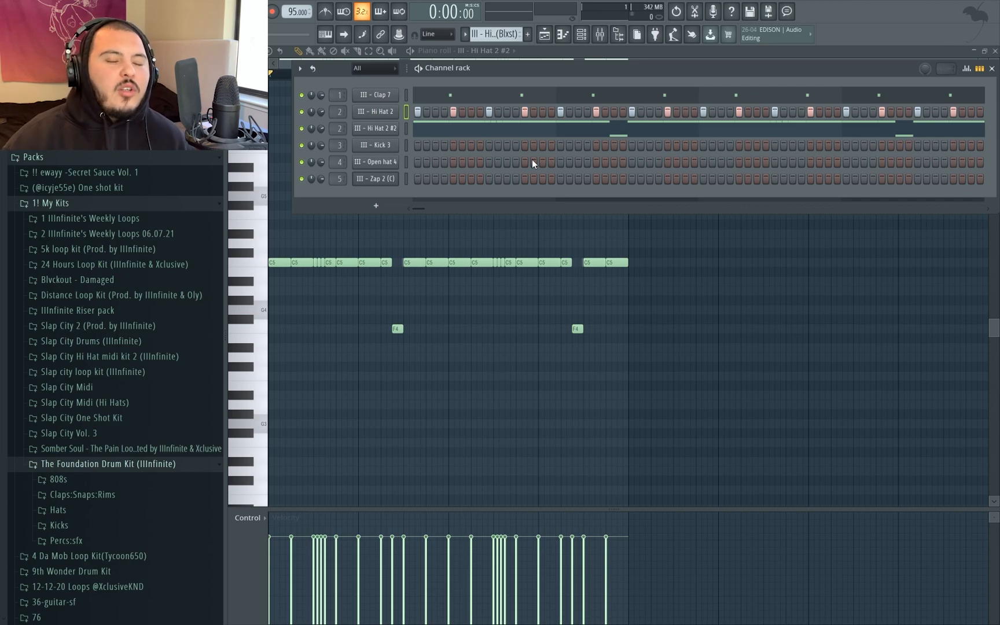
key(F6)
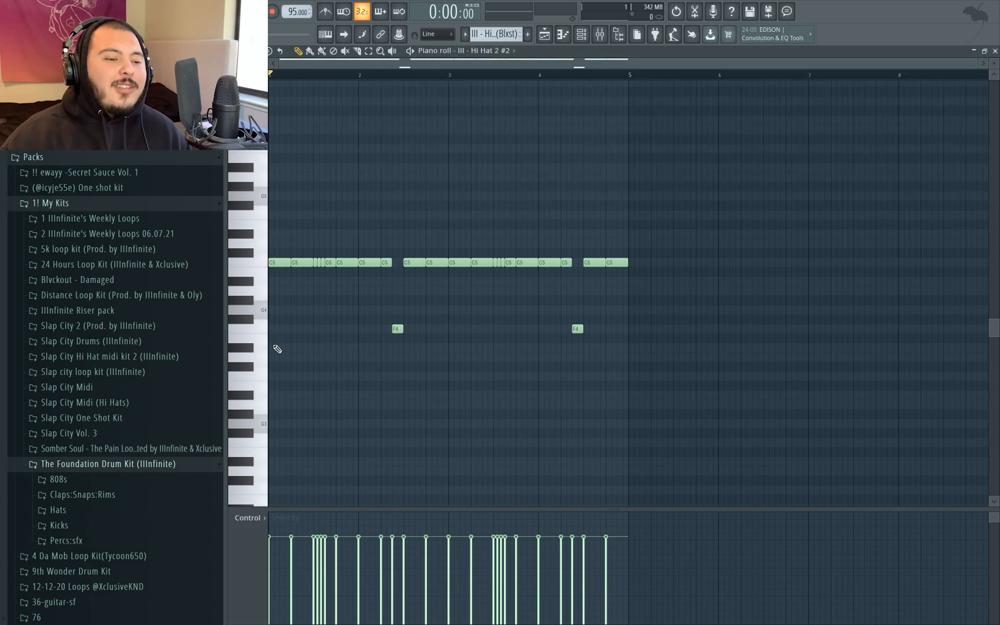
Set the piano roll's snap to a step division for the hi-hat roll in bar 1
scroll(281, 331, up, 3)
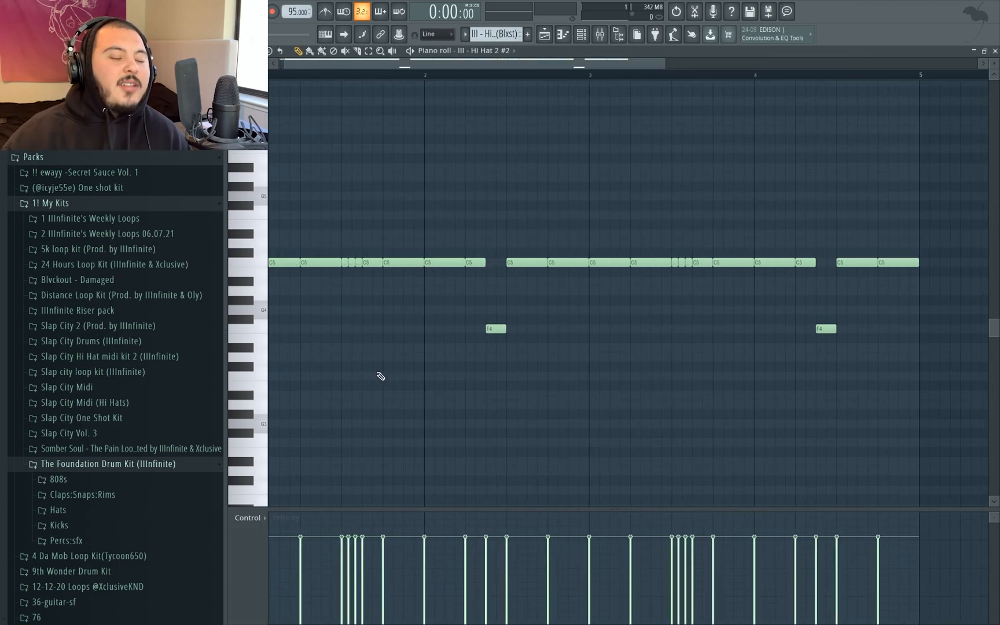
scroll(310, 348, up, 3)
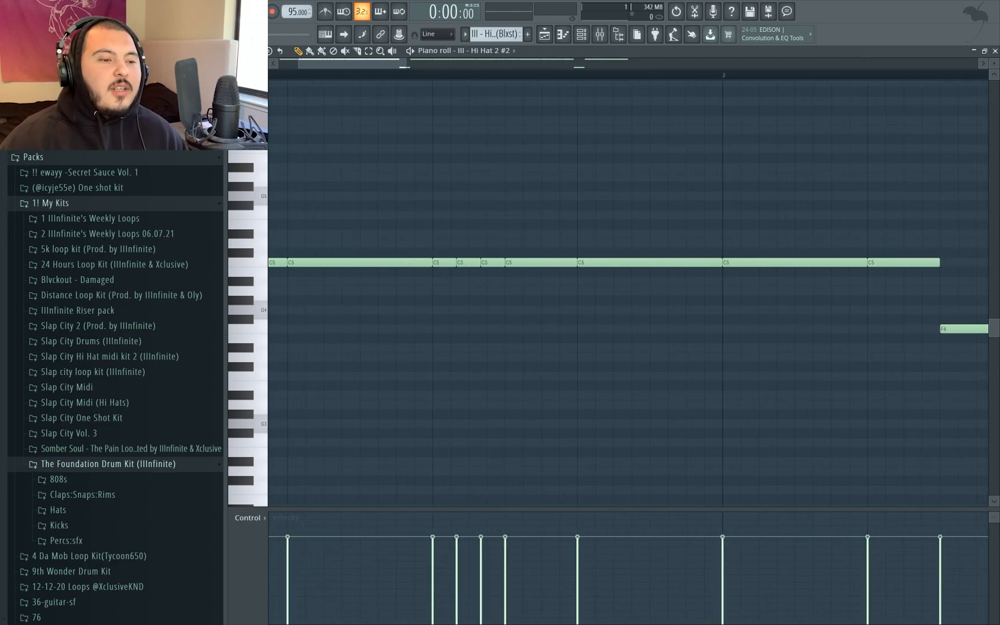
click(271, 61)
click(272, 137)
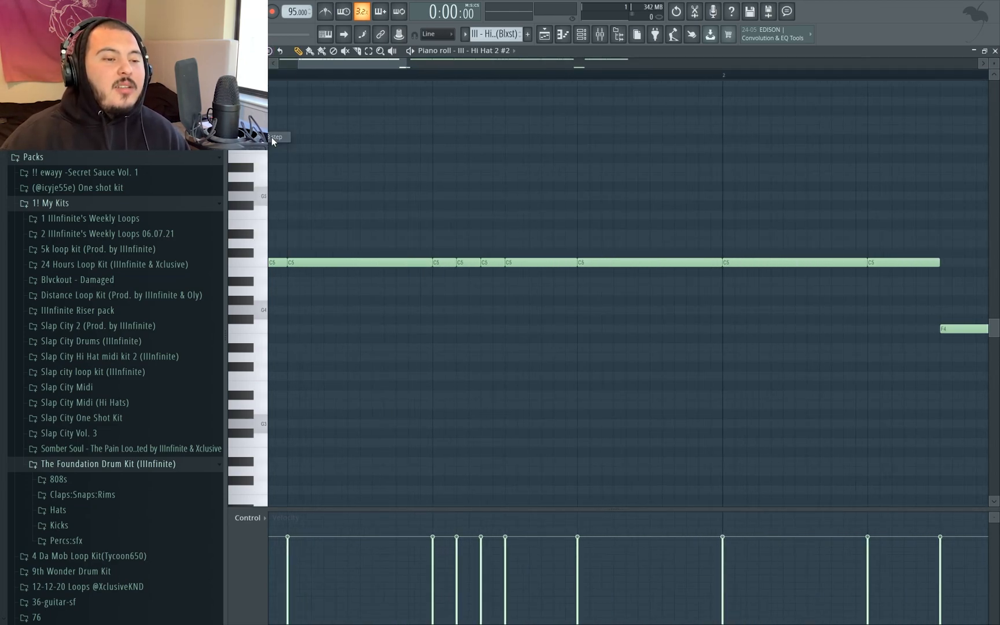
Examine the first two short notes of the bar 1 hi-hat roll and compare them with the full four-bar pattern
scroll(449, 318, up, 1)
drag(442, 240, 448, 296)
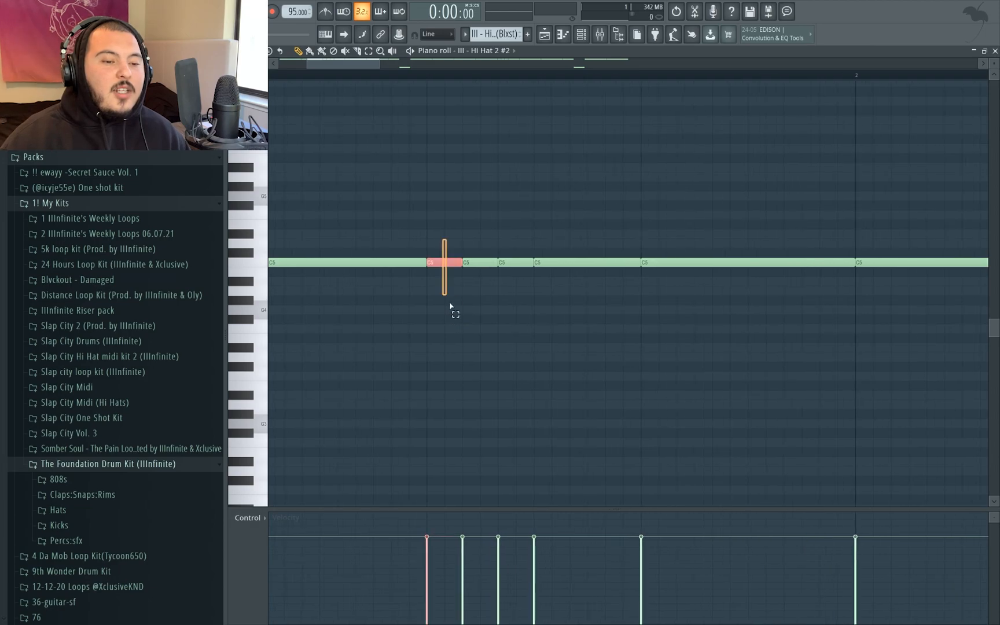
drag(483, 255, 500, 336)
ctrl+click(500, 336)
scroll(500, 337, down, 5)
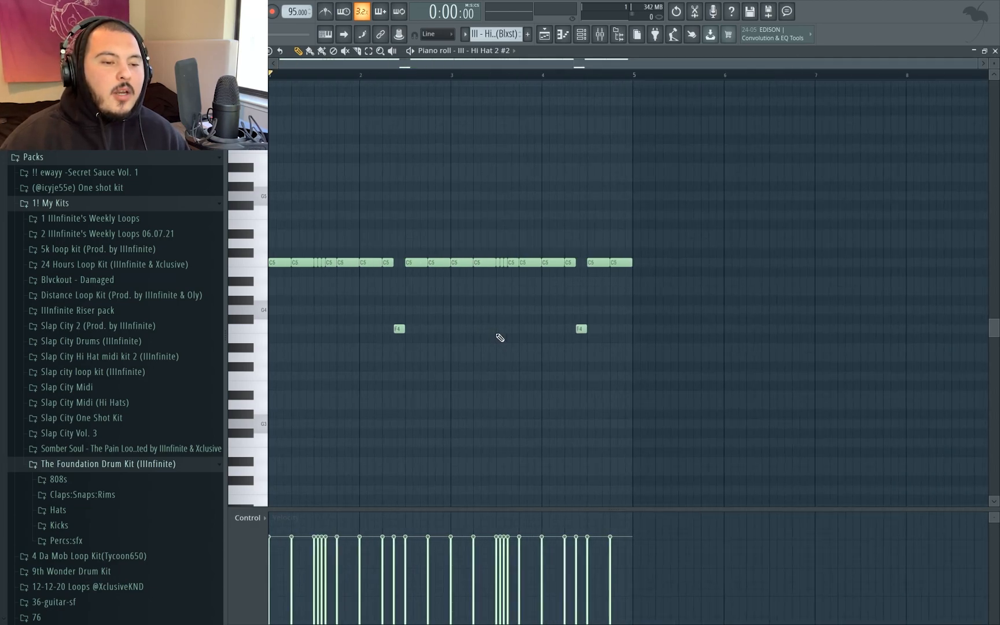
scroll(277, 340, up, 2)
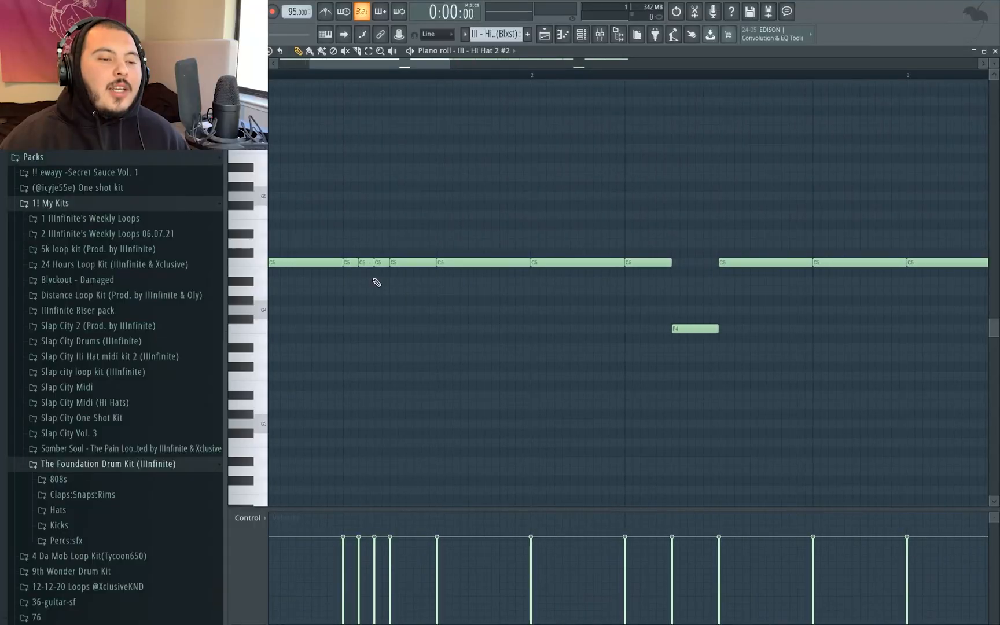
Select the four consecutive C5 notes that form the hi-hat roll in bar 1
key(ctrl+z)
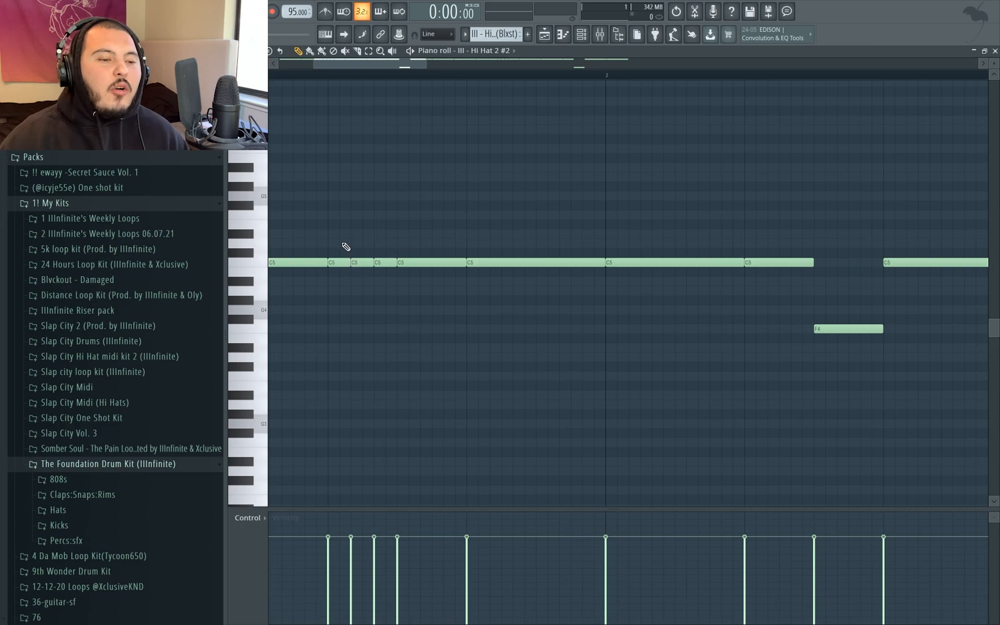
drag(387, 273, 448, 292)
click(450, 302)
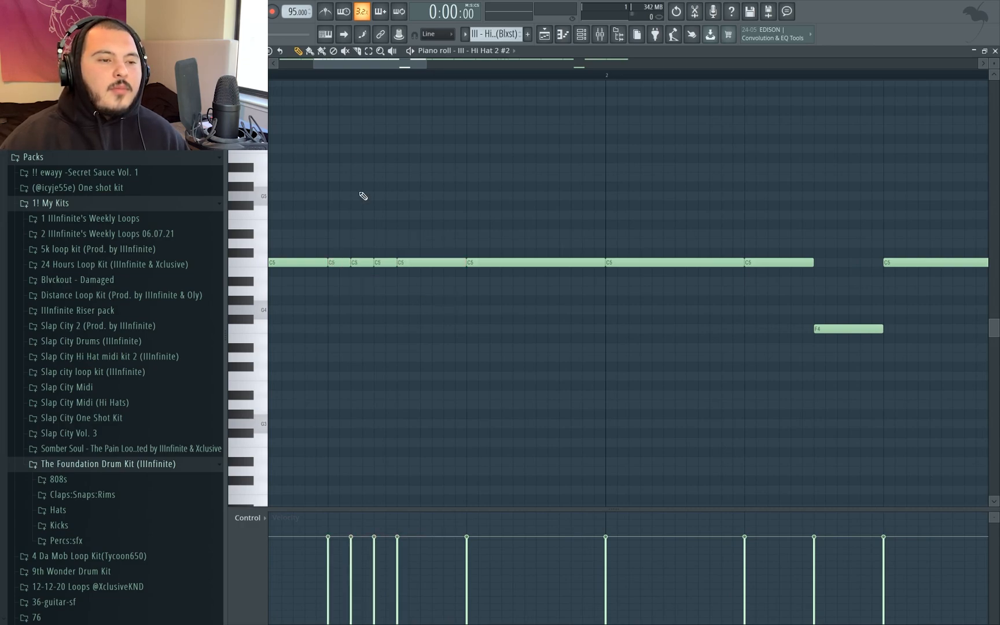
scroll(396, 275, down, 1)
drag(400, 271, 347, 265)
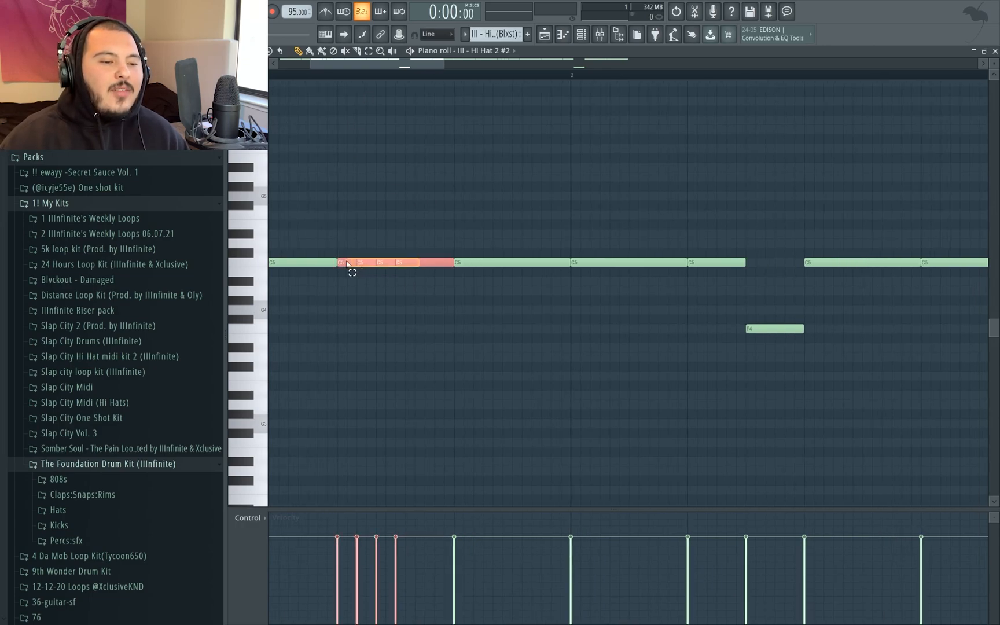
Audition the hi-hat roll in bar 1, selecting its short C5 notes between playbacks
drag(414, 266, 583, 250)
key(space)
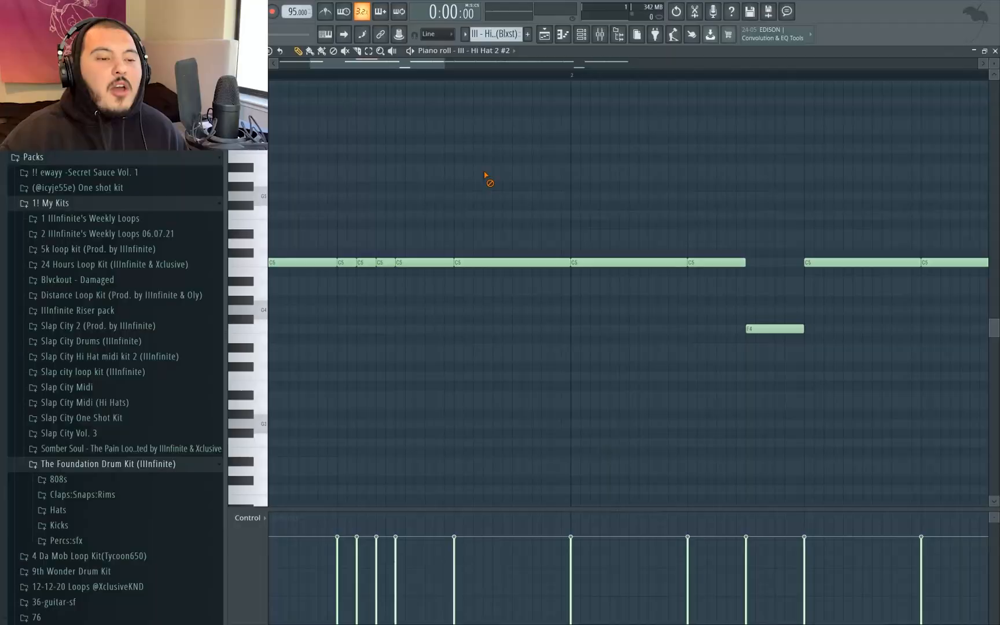
scroll(477, 186, down, 2)
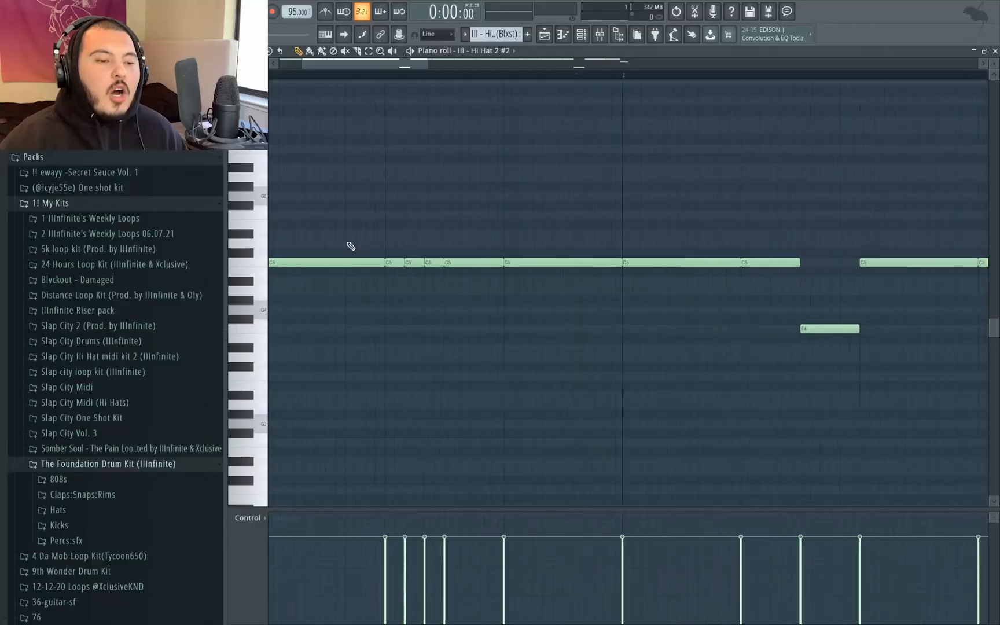
drag(404, 229, 483, 325)
click(473, 319)
key(space)
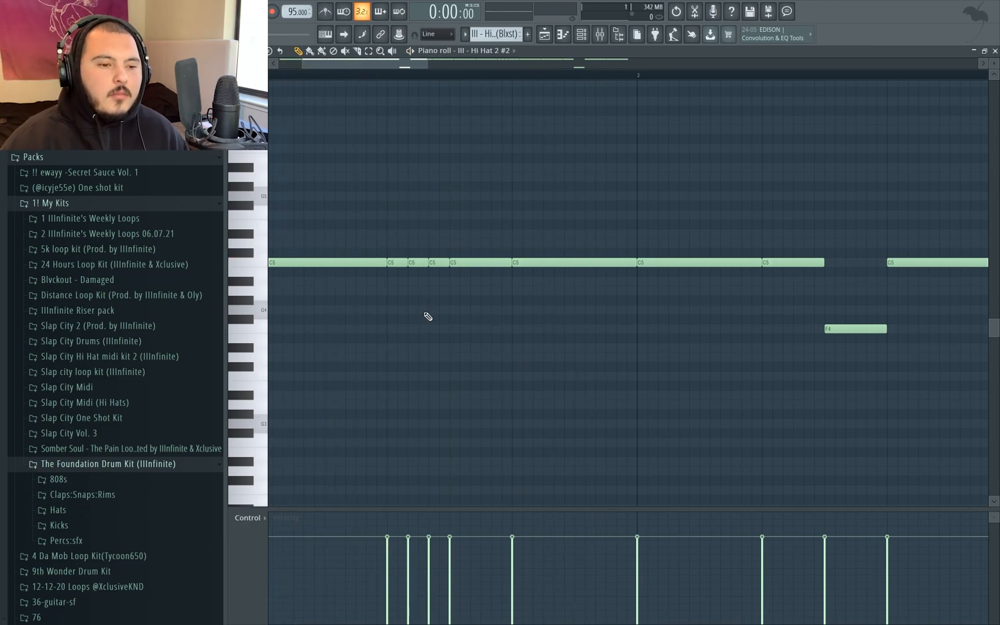
Delete the longer C5 note ending the bar 1 roll, move the three short notes into its place, and play the result
click(475, 263)
key(Delete)
drag(484, 289, 525, 261)
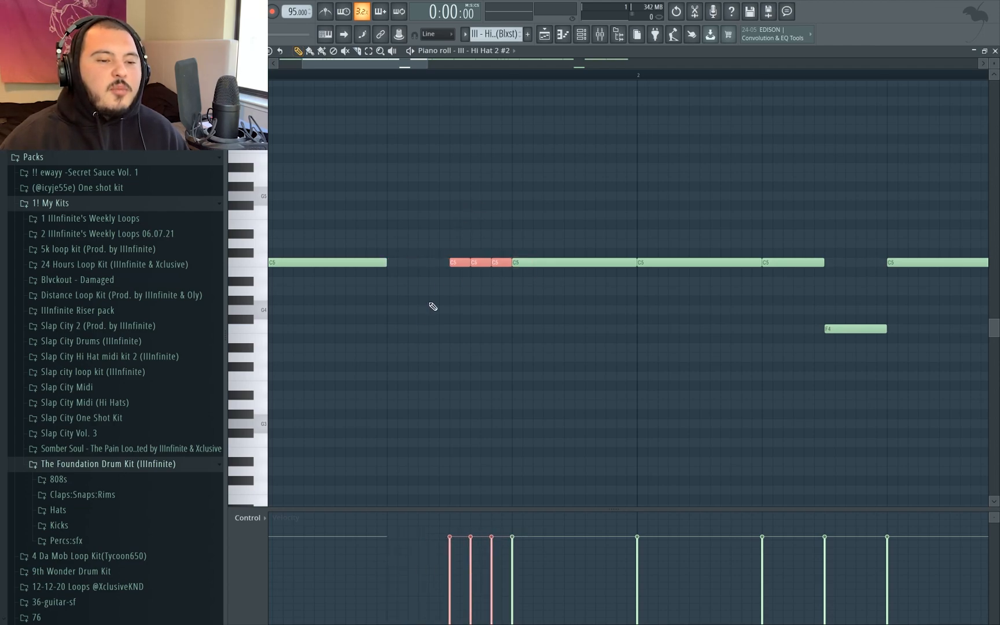
key(space)
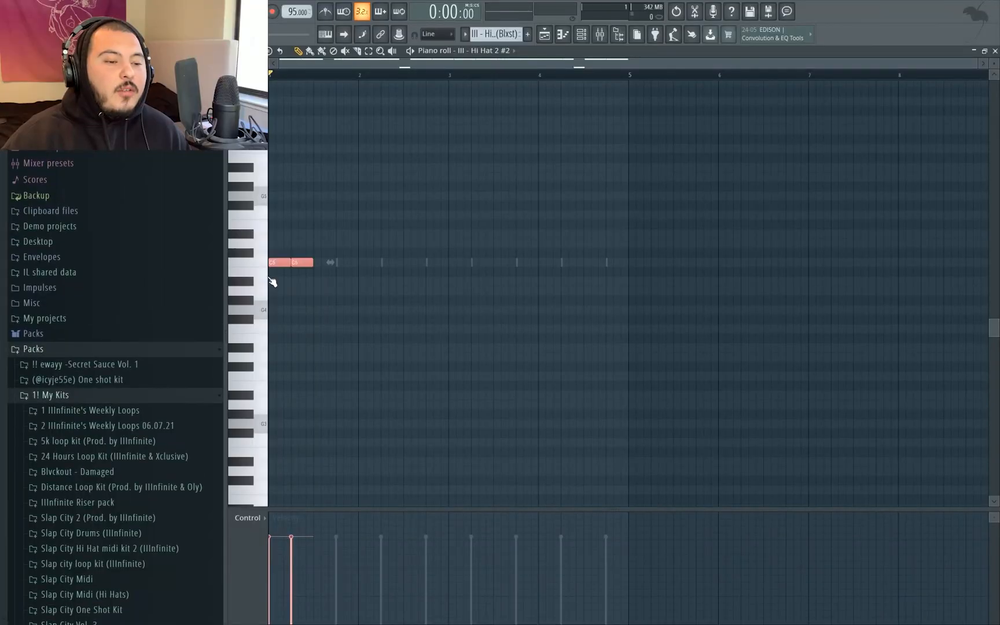
Duplicate the two opening C5 hi-hat notes repeatedly to build a continuous line through the following bars, and clear the selection
scroll(316, 276, up, 3)
key(ctrl+b)
key(ctrl+b)
key(ctrl+b)
key(ctrl+b)
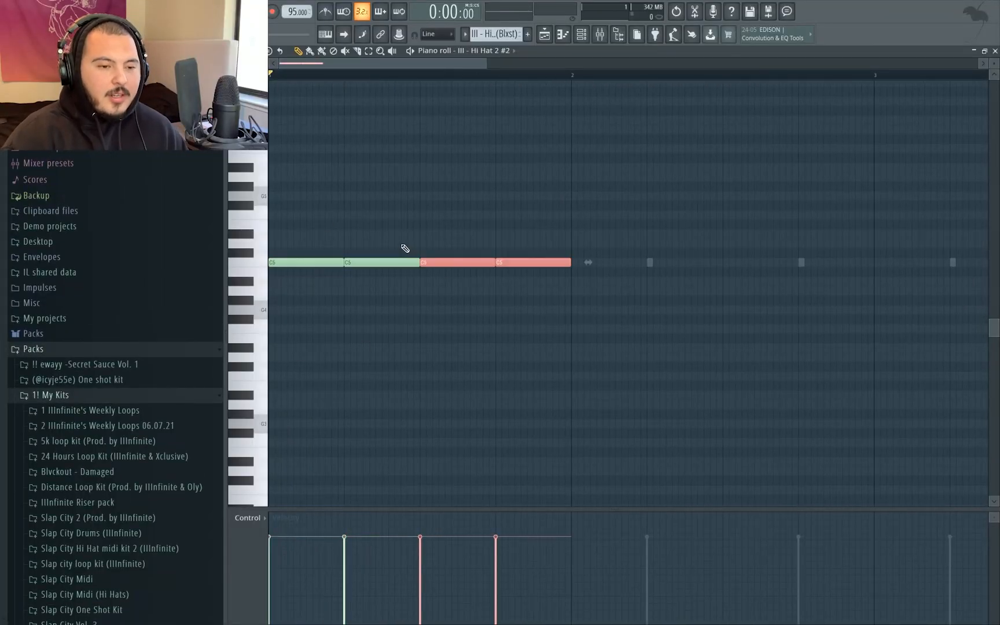
key(ctrl+d)
Slice the third C5 hi-hat note of bar 1 at its middle and split its second half into three short roll notes
scroll(318, 378, down, 4)
scroll(277, 333, up, 5)
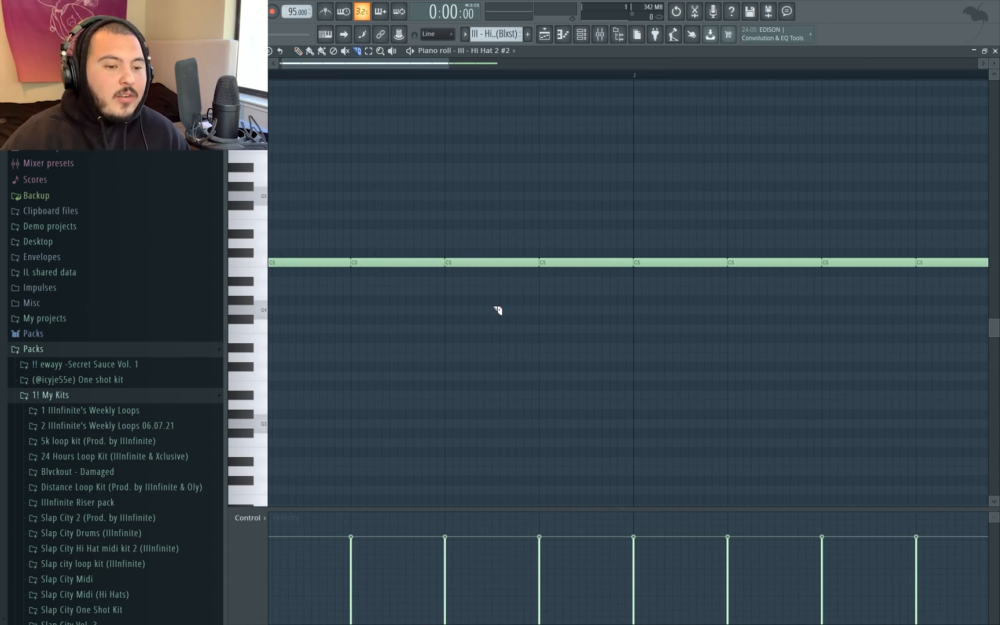
scroll(498, 291, up, 2)
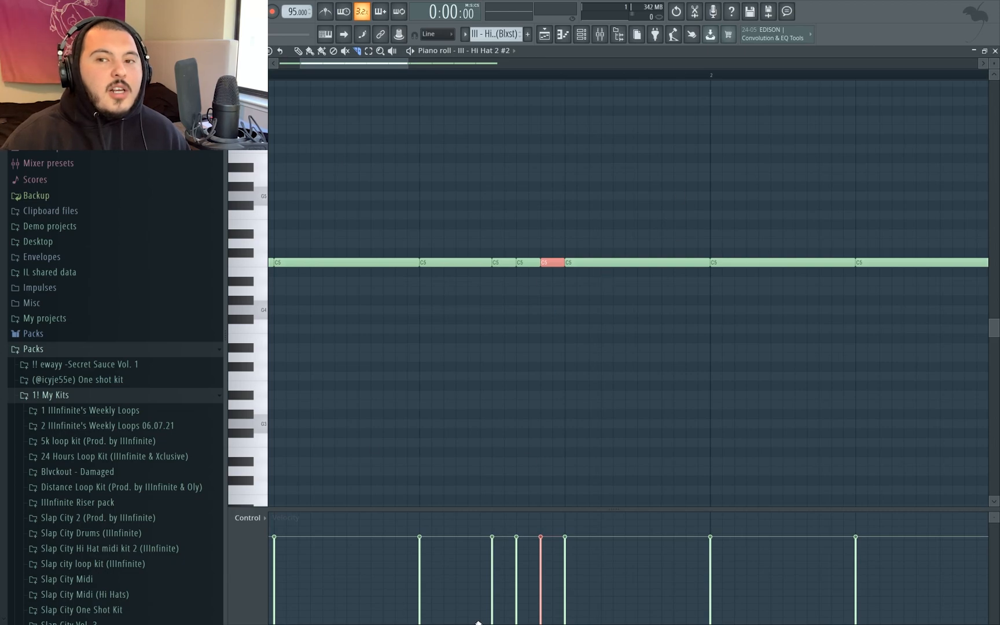
mouse_move(351, 623)
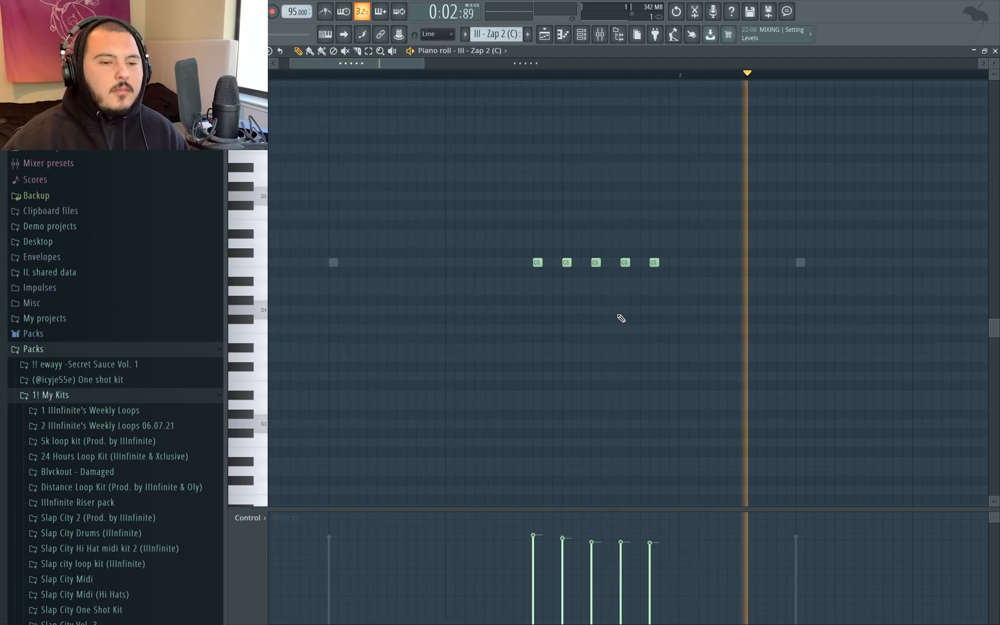
Stop the III - Zap 2 playback, change the piano roll's snap setting, and adjust the velocities of the five-note group in bar 1
scroll(622, 316, down, 2)
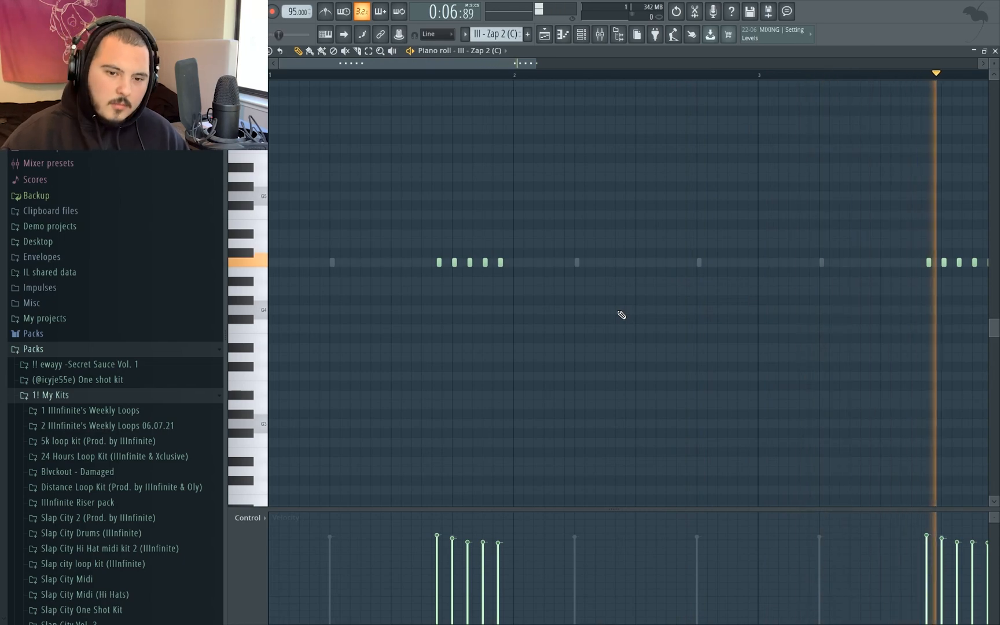
key(space)
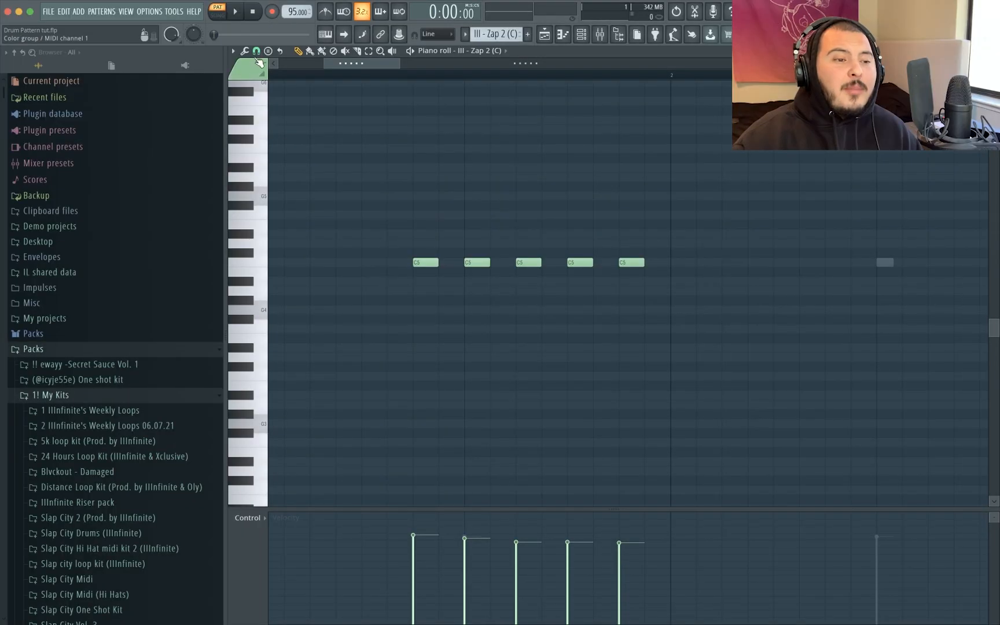
click(257, 51)
click(266, 148)
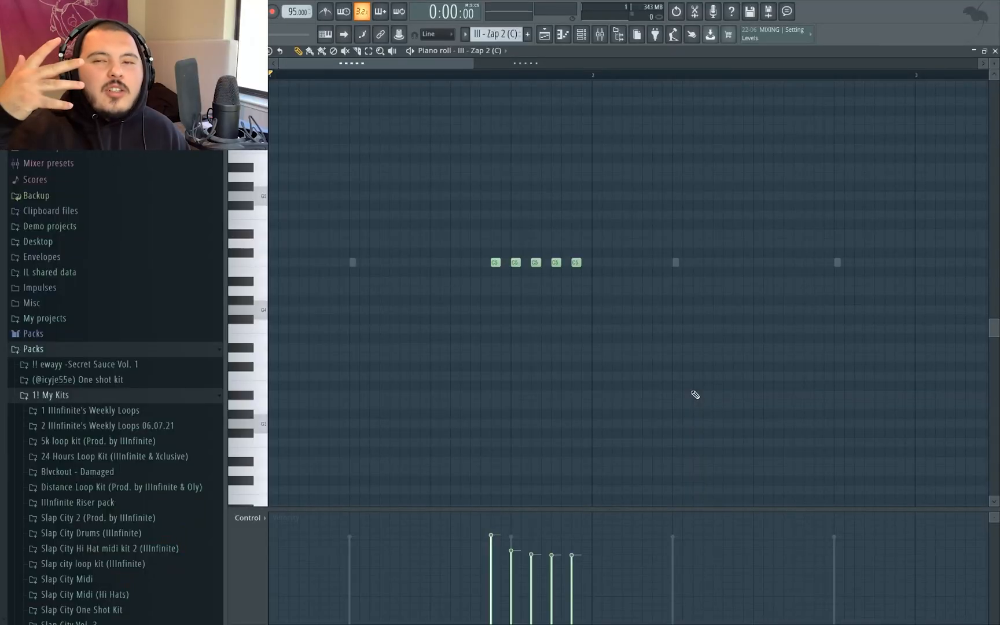
drag(531, 547, 573, 510)
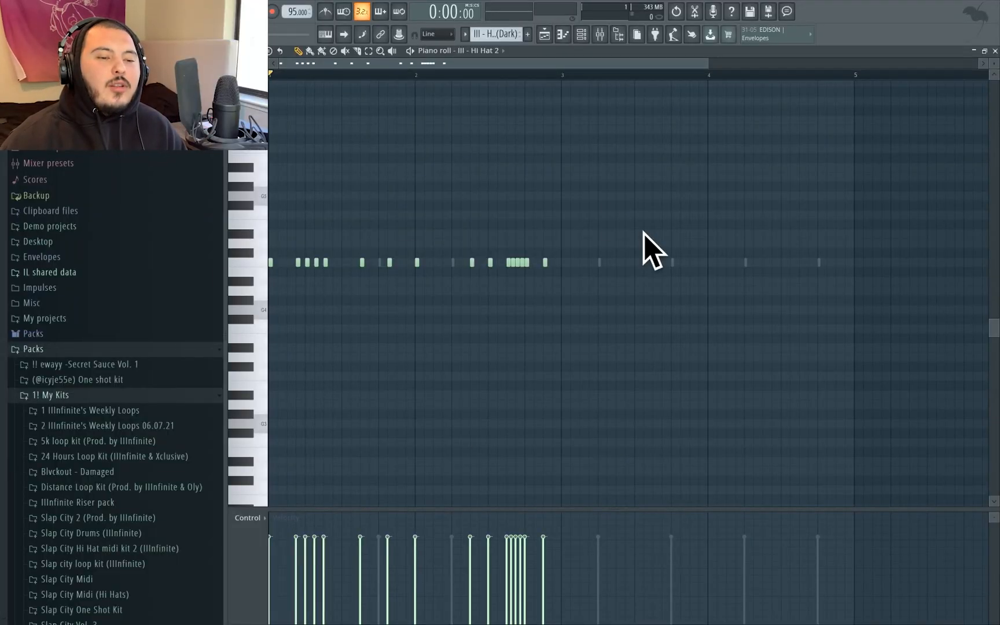
Play the III - Hi Hat 2 pattern and add a C5 note at the start of bar 3
key(space)
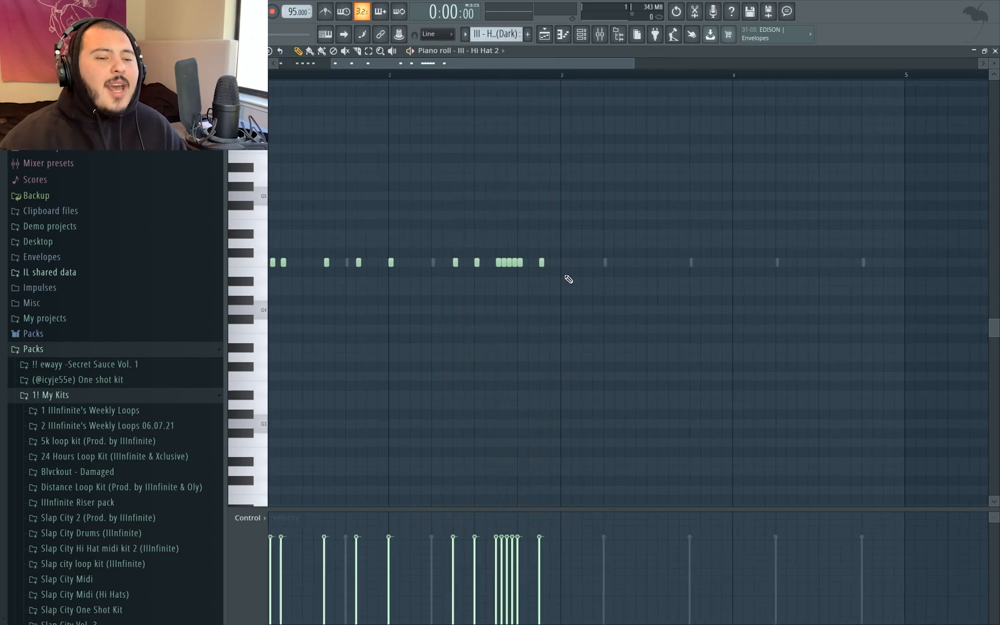
scroll(569, 279, up, 2)
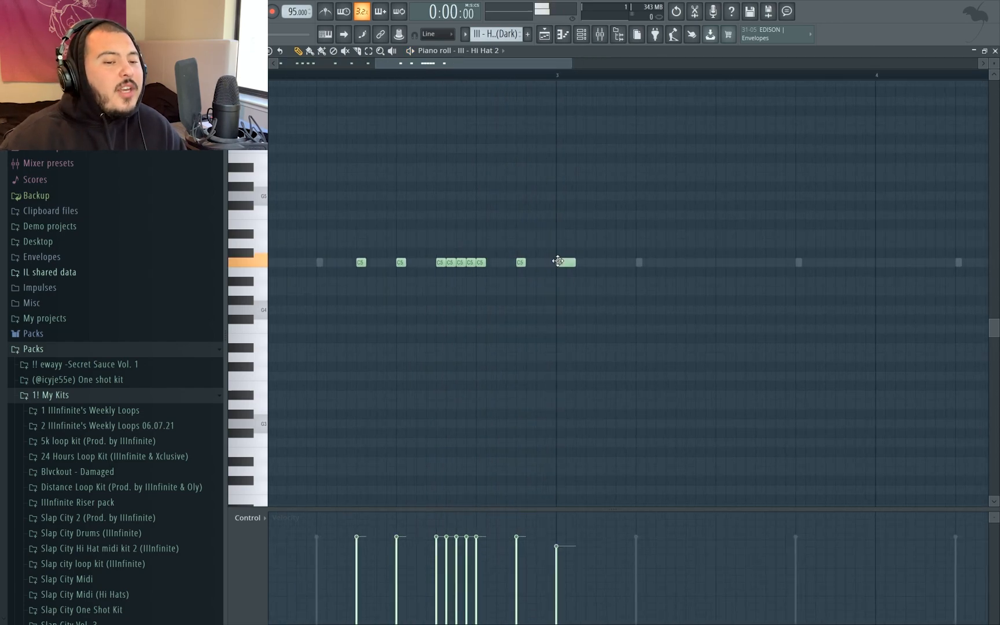
scroll(616, 350, down, 3)
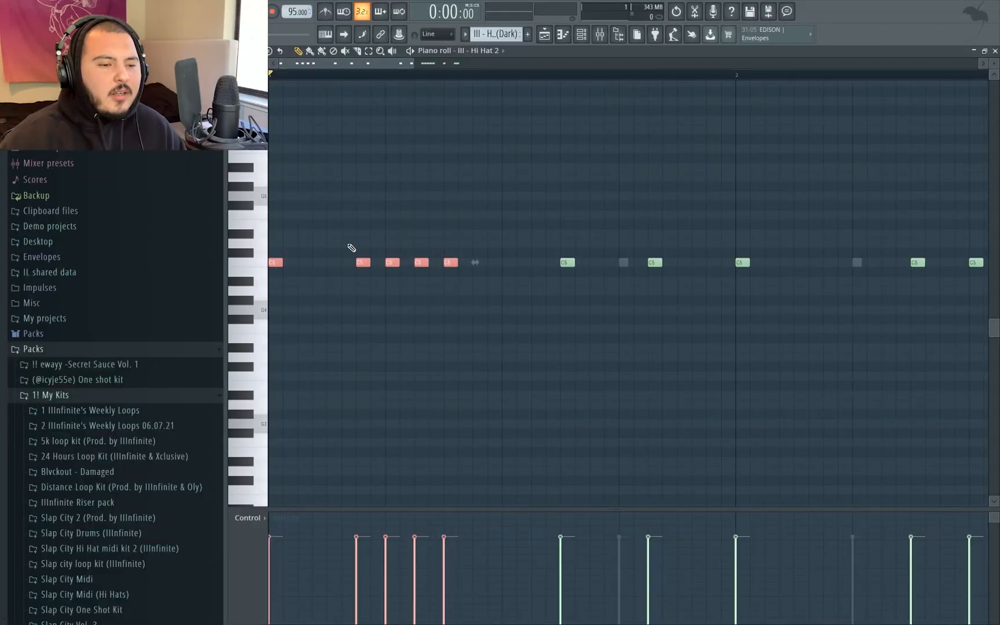
Play back the opening of the III - Hi Hat 2 pattern and select the three C5 notes leading up to the start of bar 2
key(space)
drag(548, 193, 773, 391)
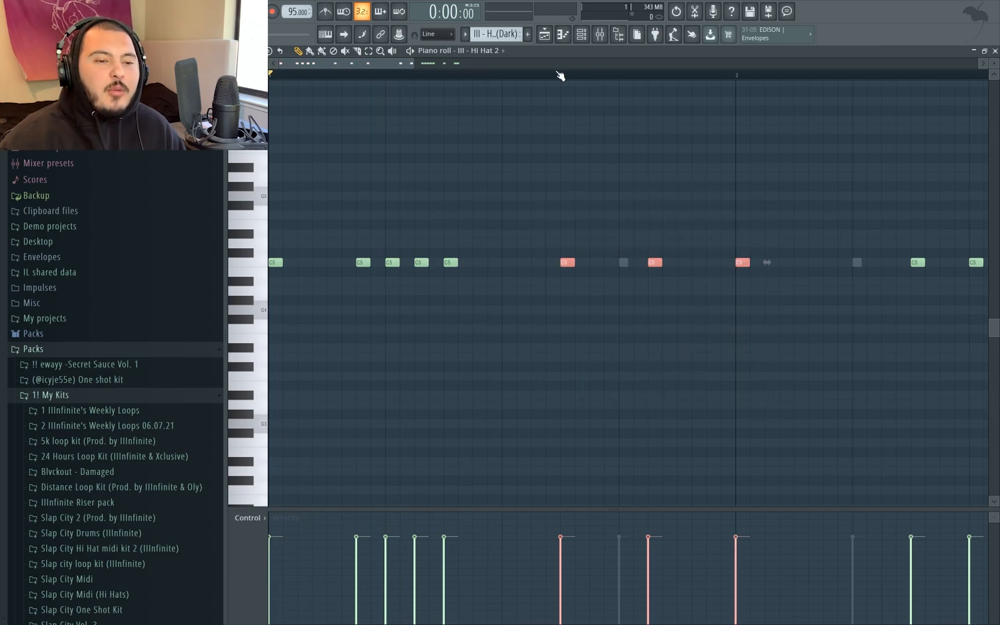
key(space)
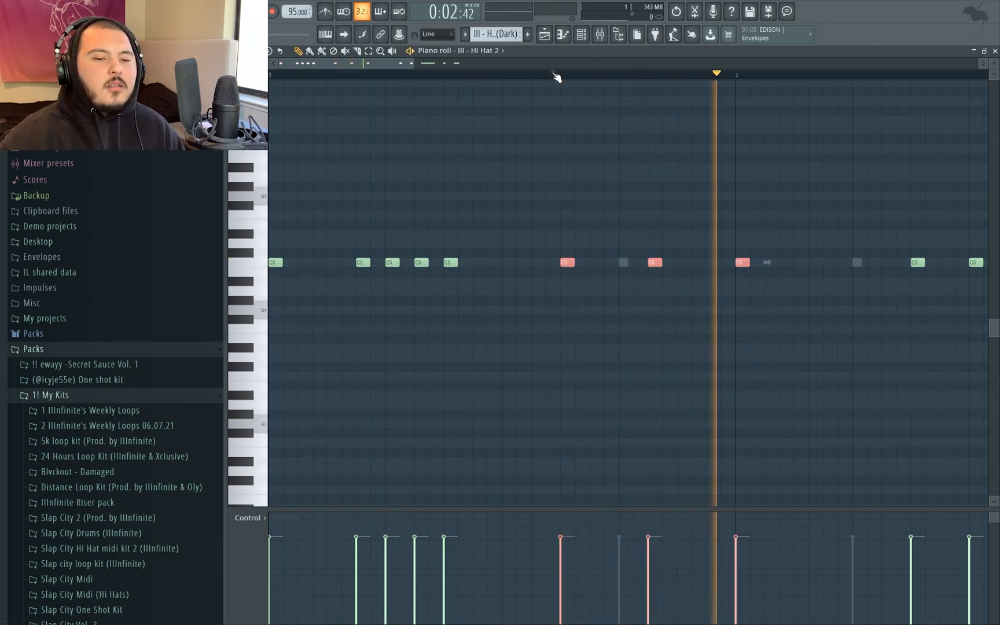
key(space)
Select the C5 note before the bar 2 roll and the roll's last note, and play the pattern from there
scroll(701, 199, down, 2)
scroll(701, 201, up, 4)
scroll(681, 224, up, 1)
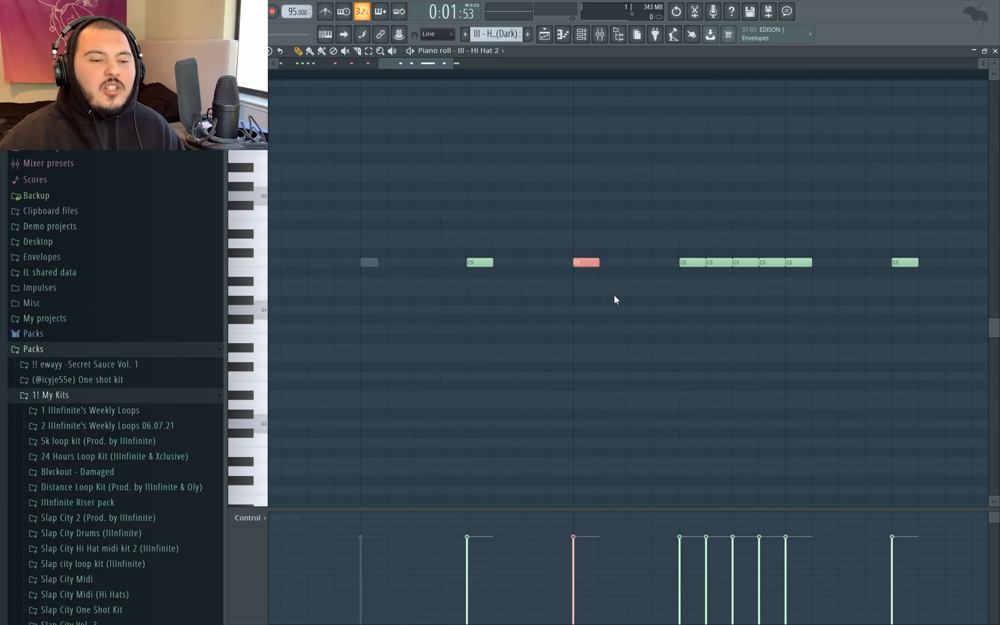
scroll(617, 291, down, 3)
scroll(621, 271, up, 2)
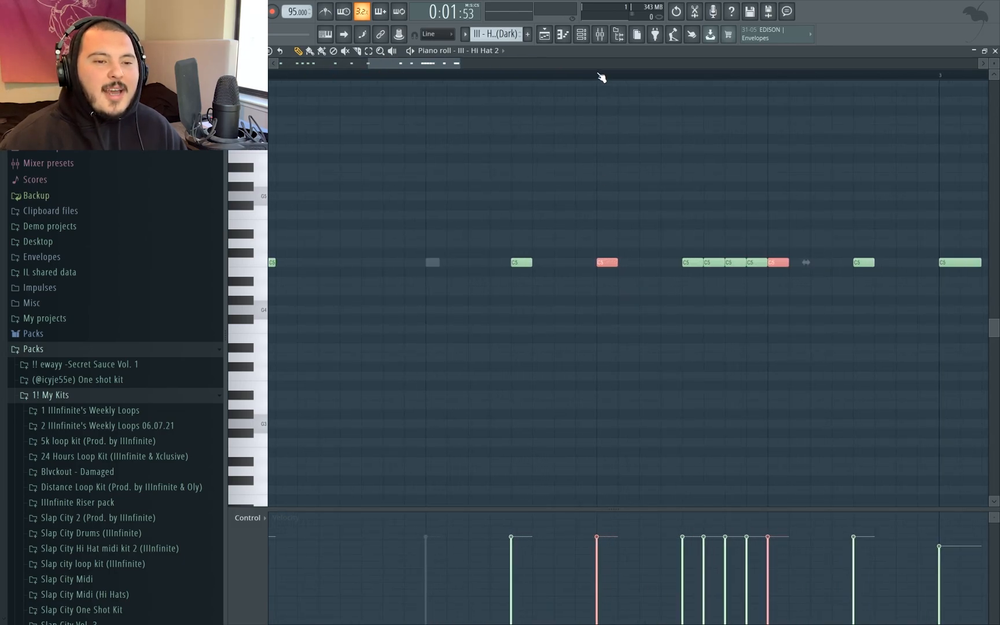
key(space)
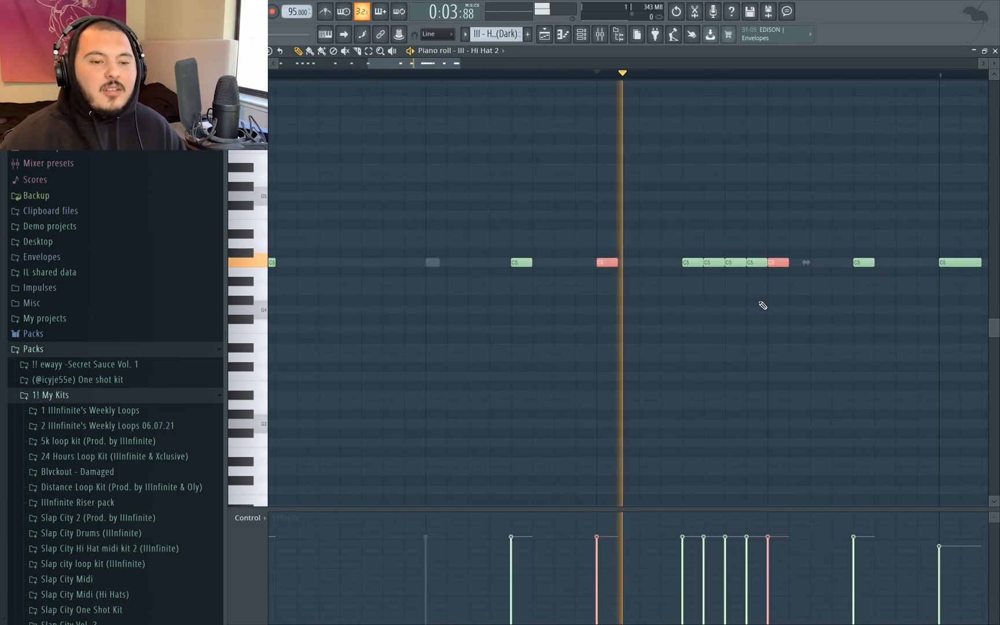
key(space)
Audition the bar 2 hi-hat roll, selecting its first four notes and the single C5 note following it between playbacks
click(713, 262)
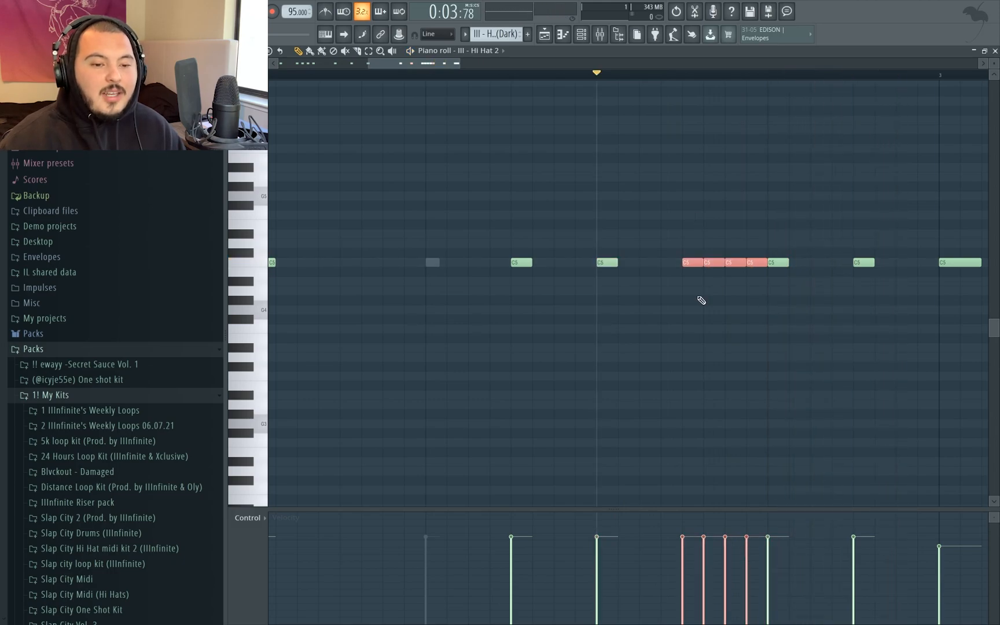
key(space)
key(space)
click(864, 262)
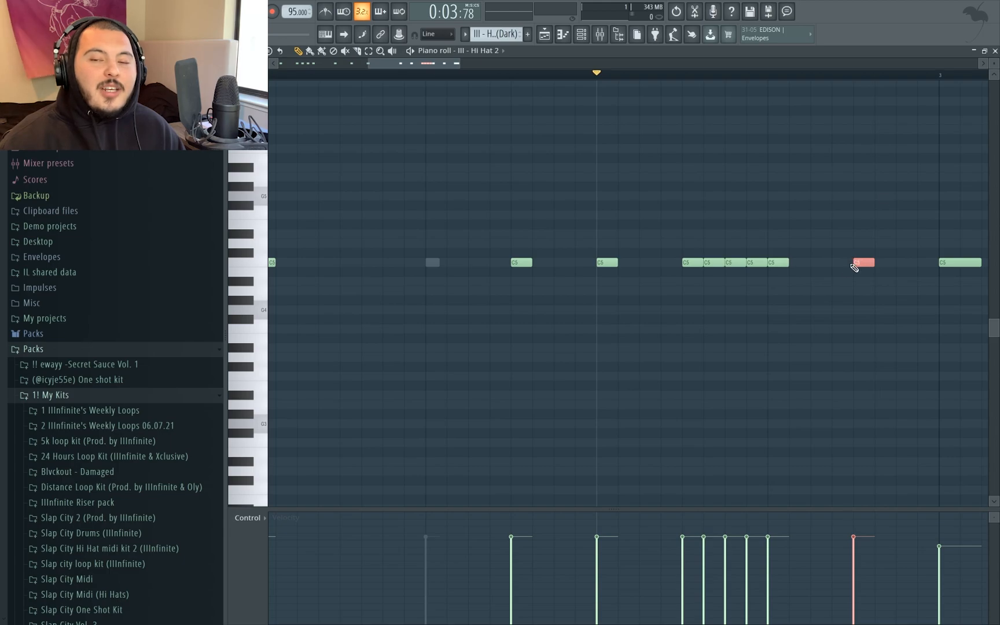
key(space)
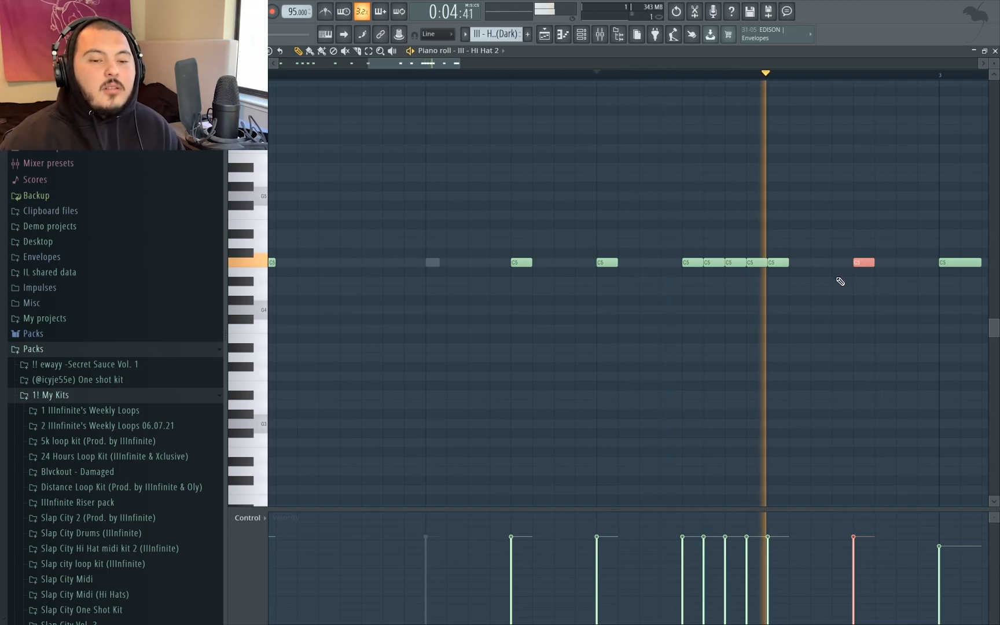
key(space)
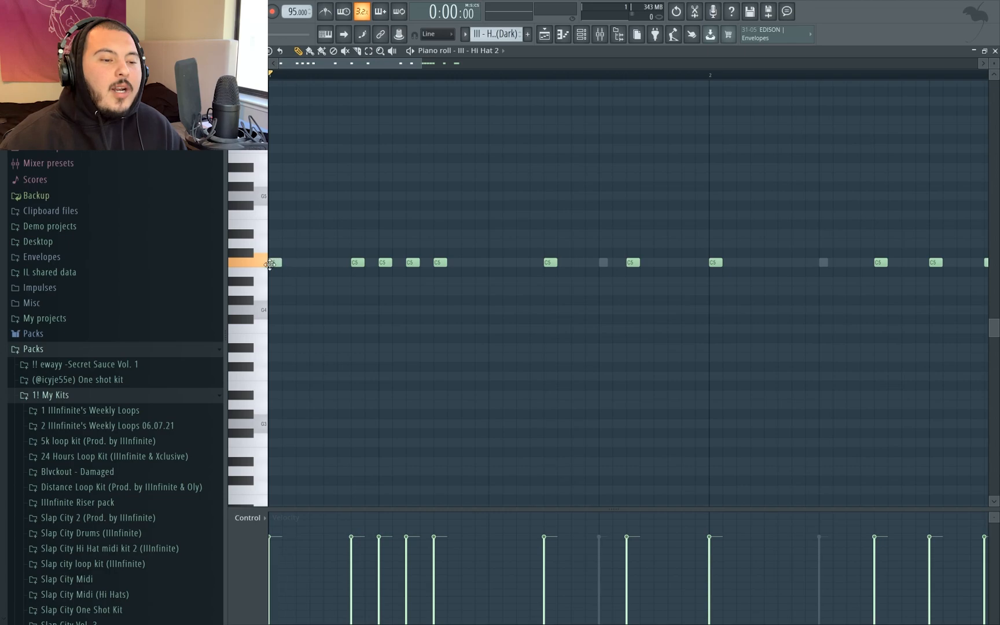
Select the group of four spaced C5 notes in bar 1 and play it back to hear its rhythm
scroll(364, 279, up, 2)
drag(342, 250, 489, 334)
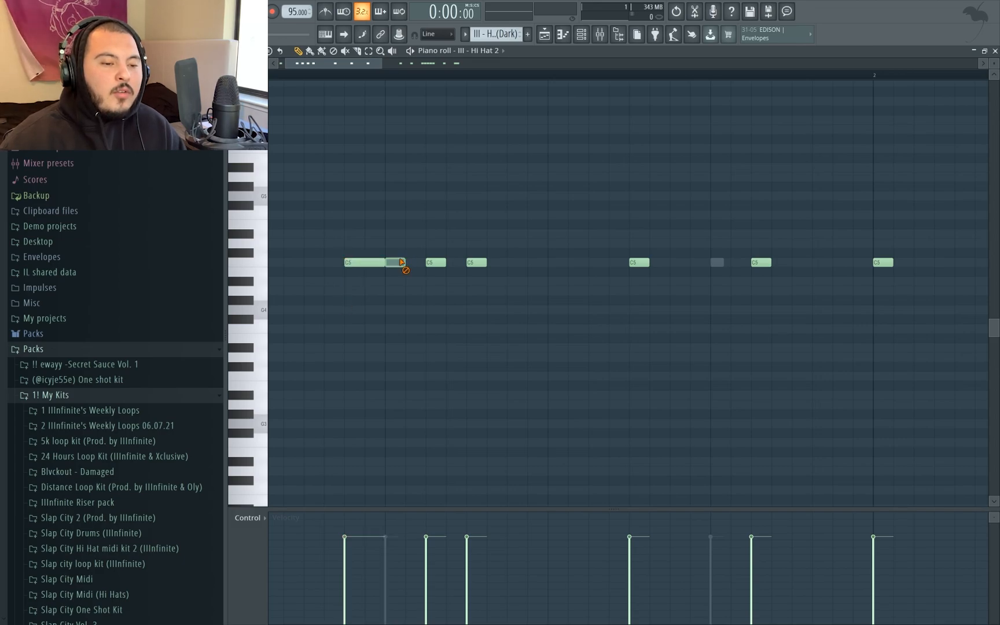
key(space)
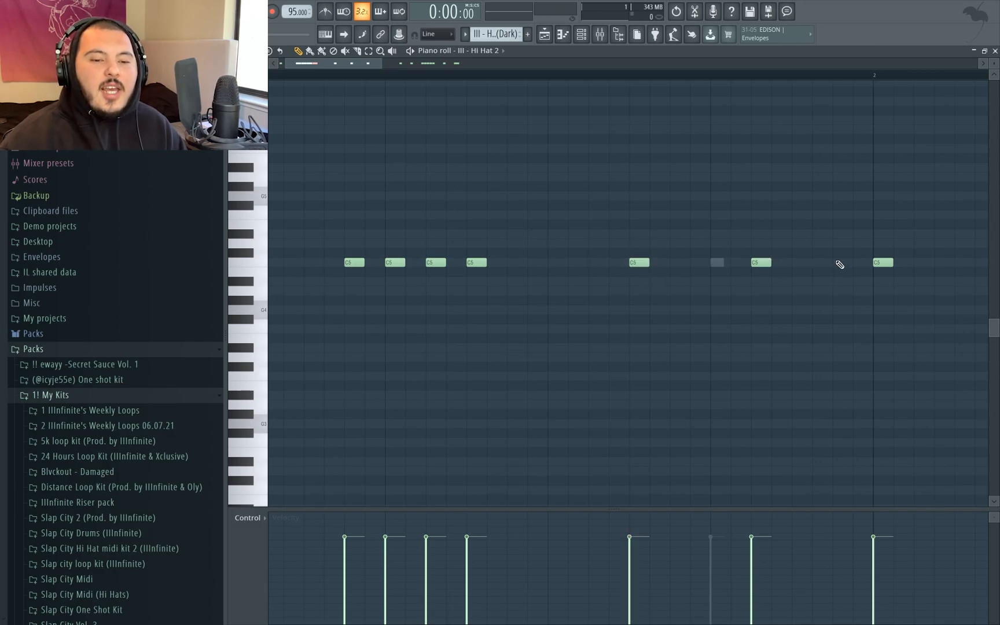
key(space)
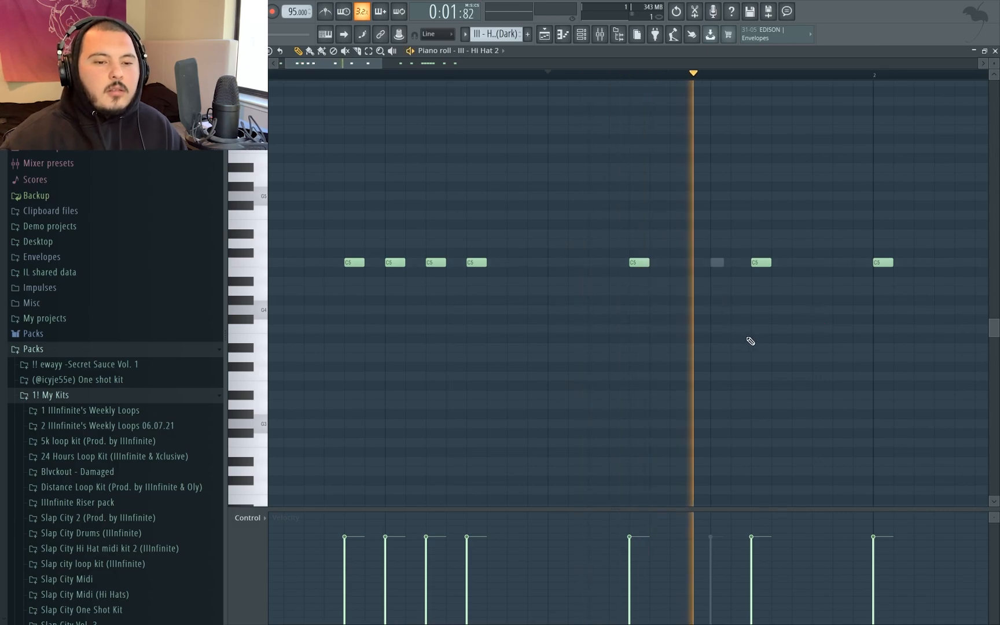
Examine the hi-hats in bar 2, selecting the notes around the bar 3 line and the roll with its preceding notes
scroll(630, 318, down, 3)
scroll(561, 298, up, 2)
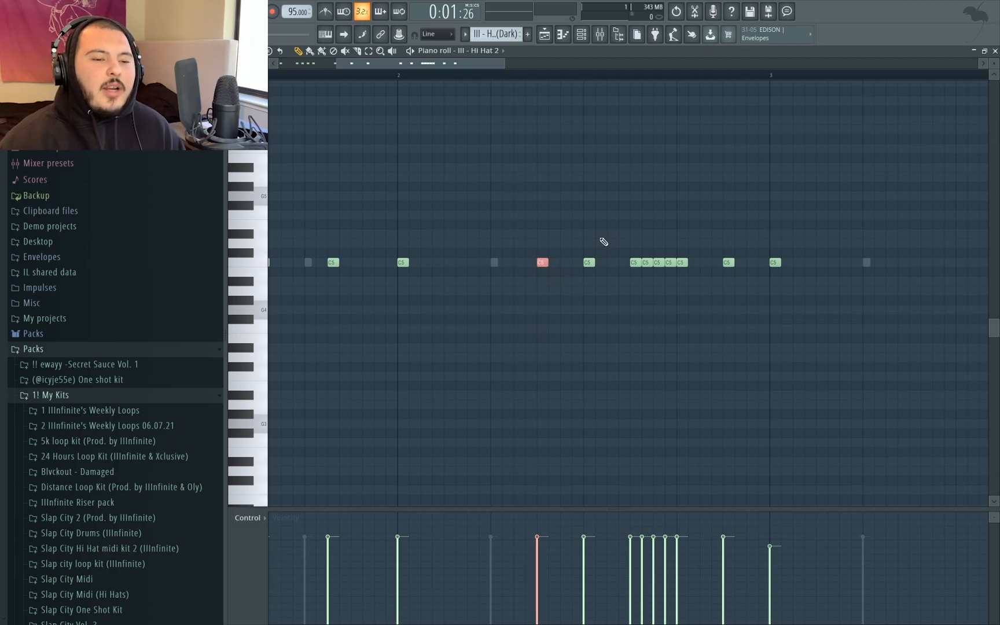
drag(718, 243, 775, 333)
drag(699, 268, 514, 232)
click(663, 301)
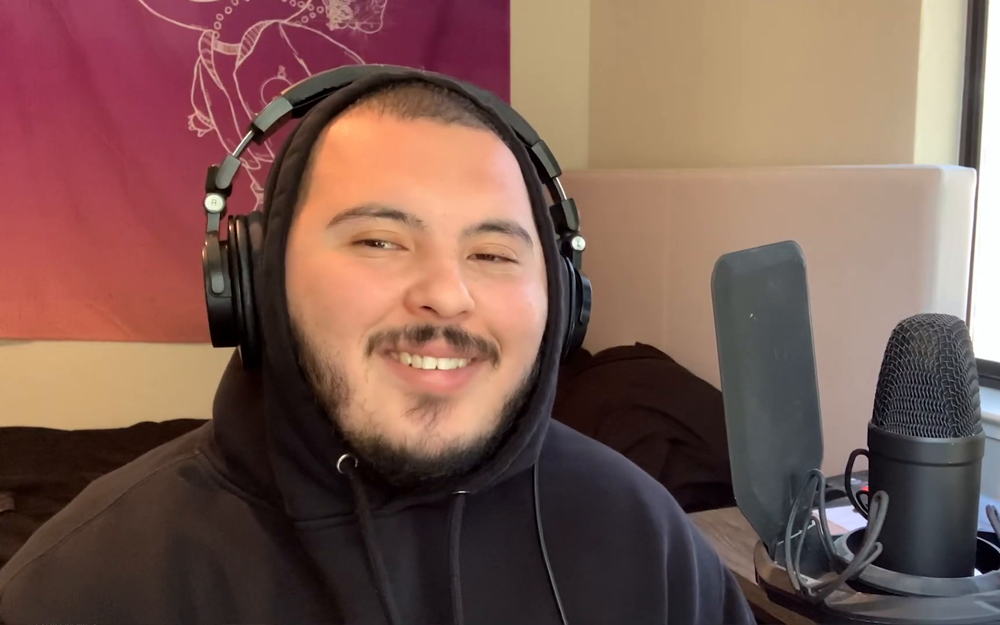